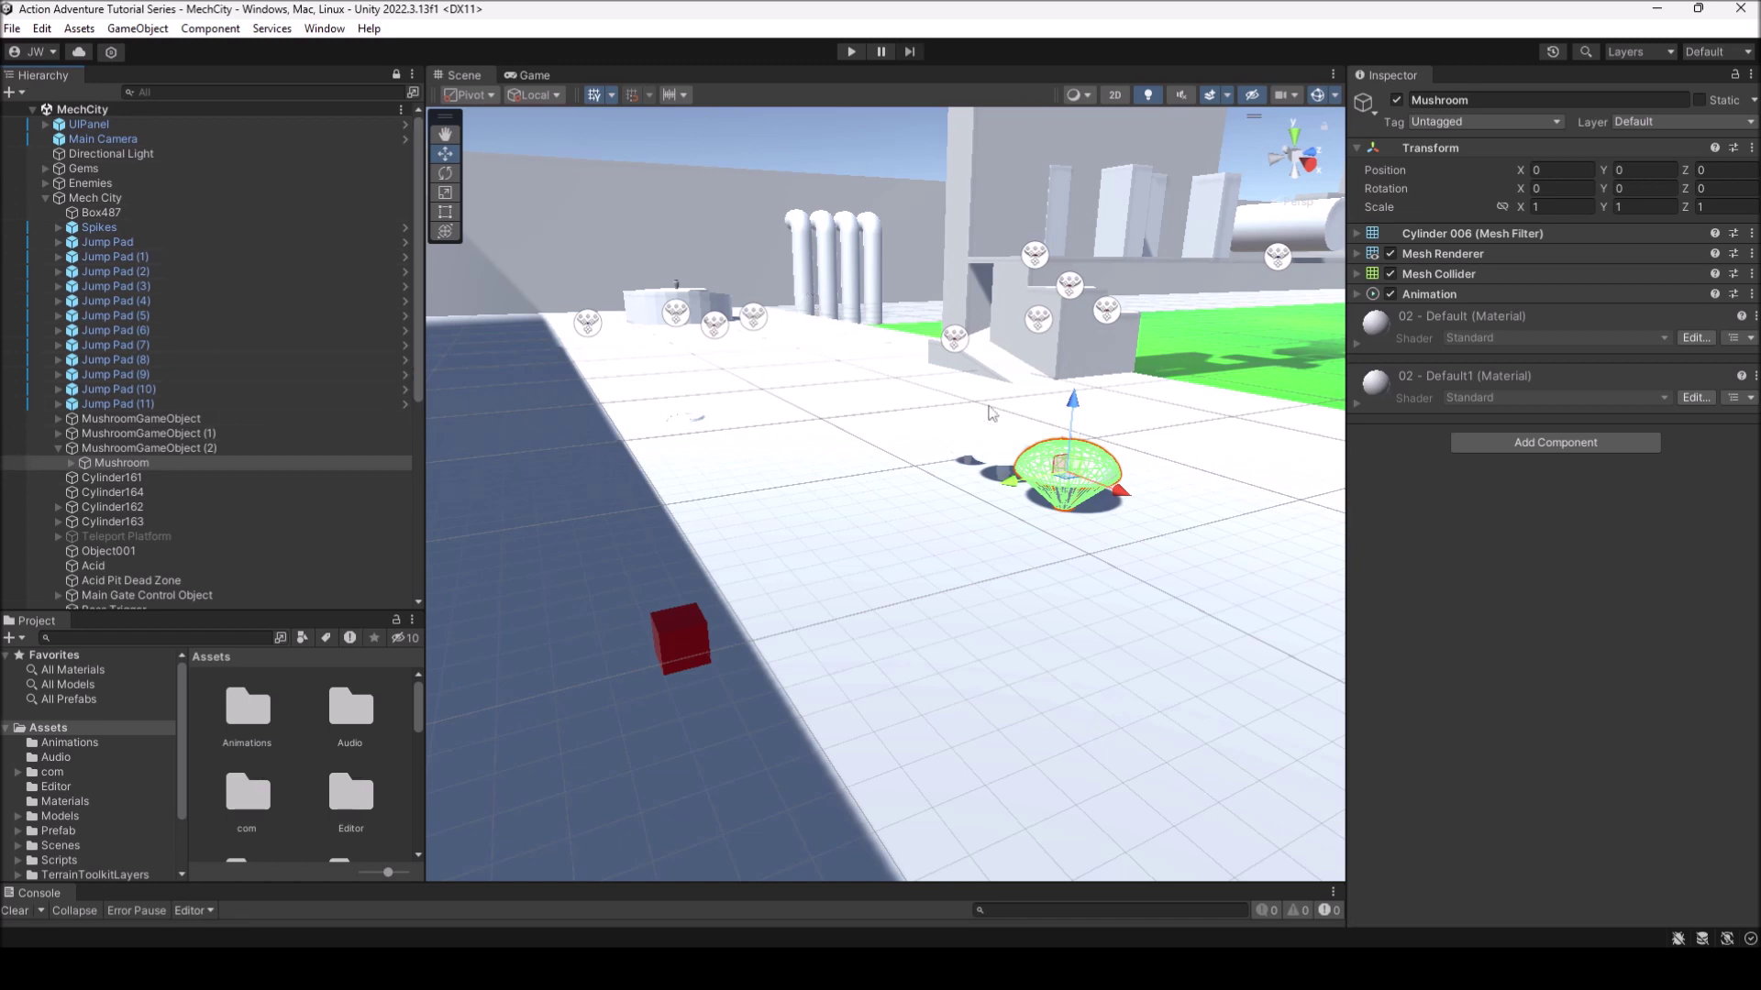
# Select the leftmost upright pipe in the scene and look for its entry among the Mech City children in the Hierarchy
pyautogui.click(804, 278)
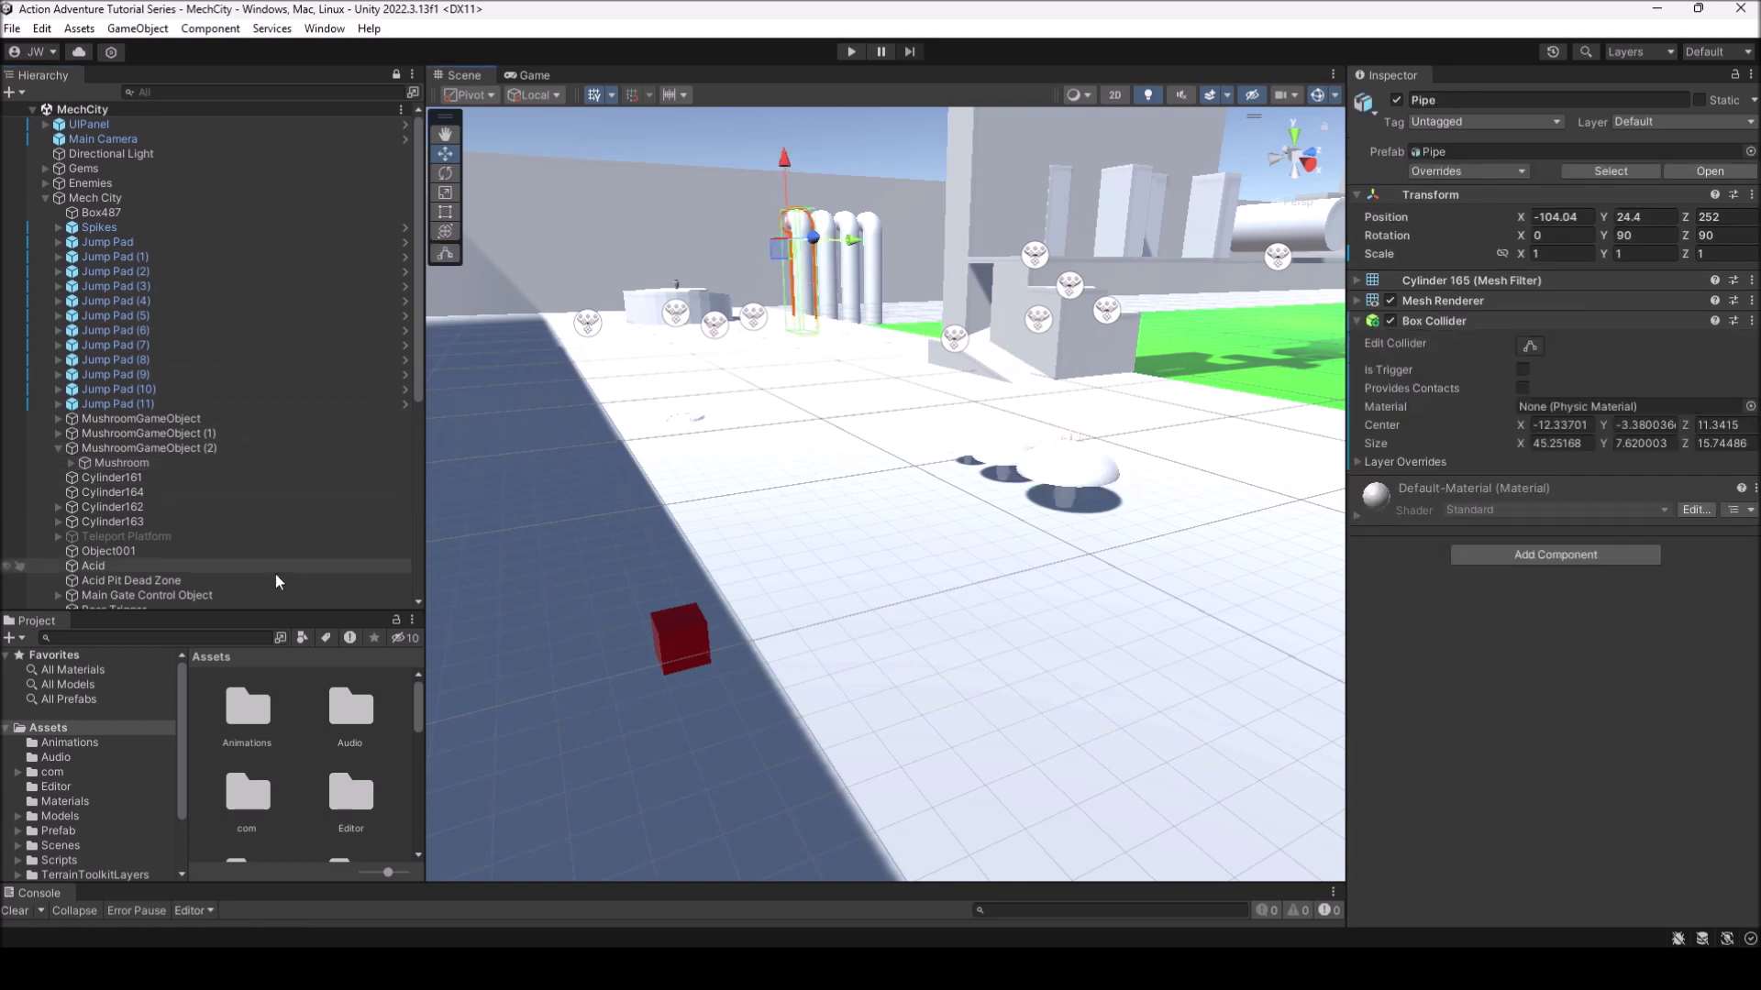
pyautogui.scroll(-3, 250, 464)
pyautogui.scroll(-3, 250, 470)
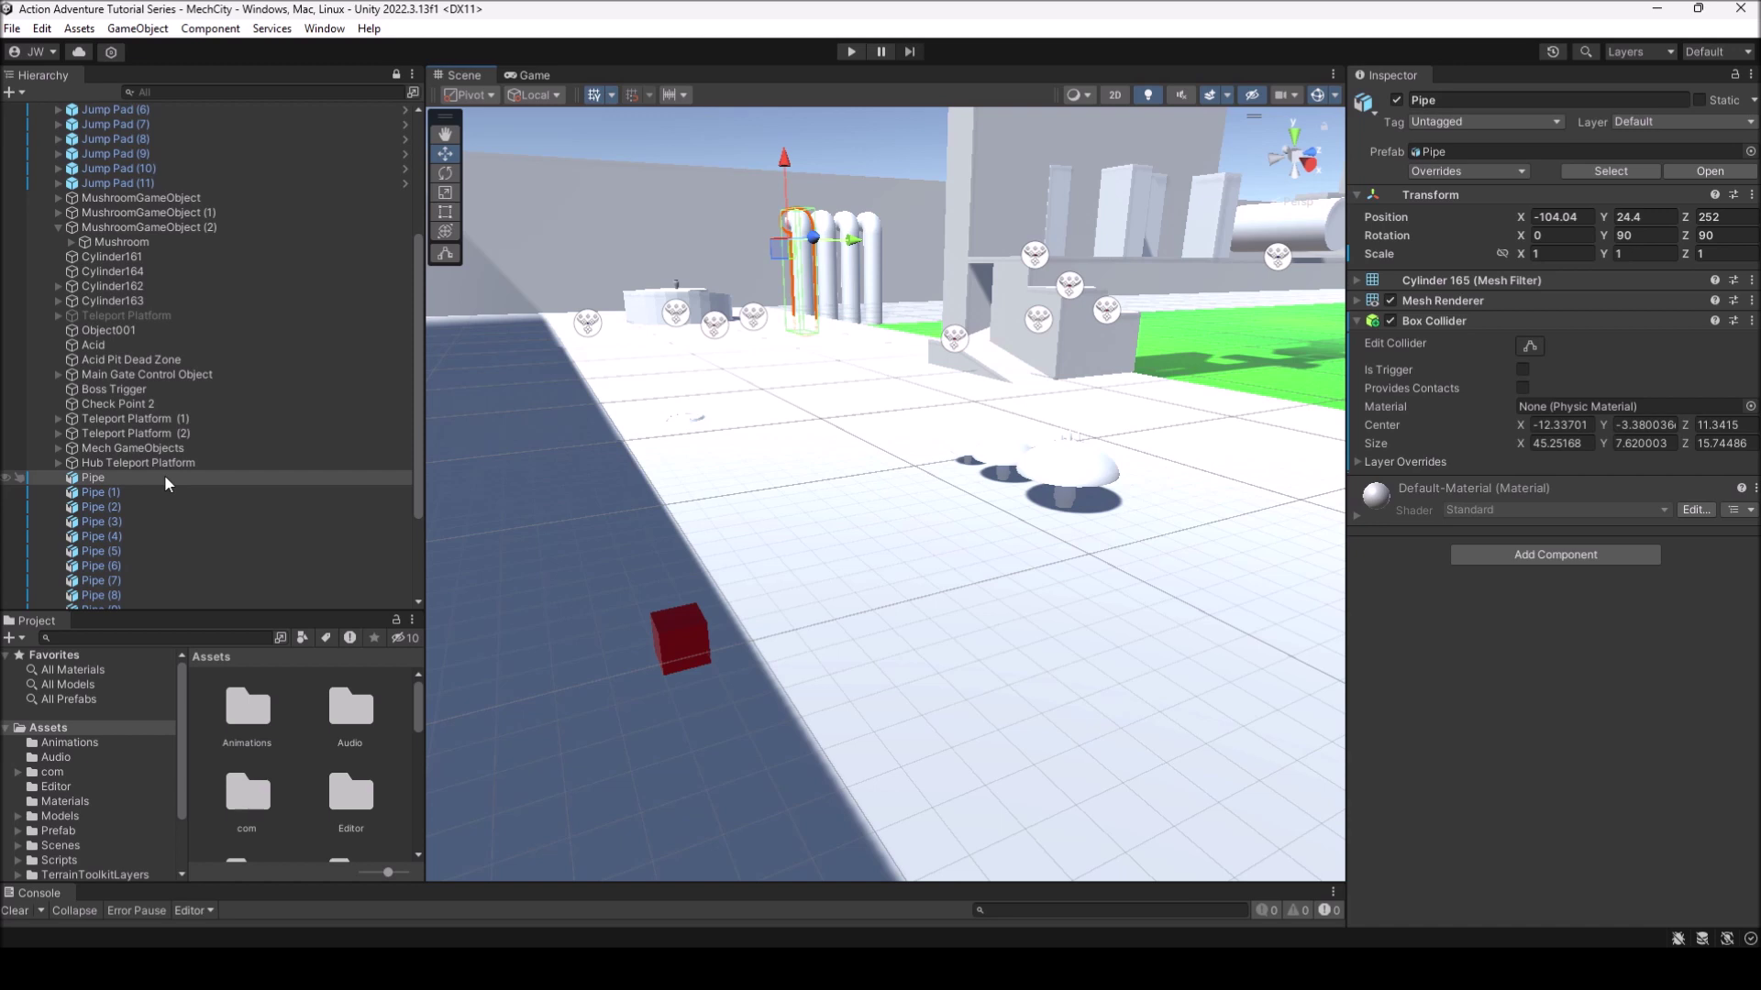
pyautogui.scroll(10, 164, 475)
pyautogui.click(45, 198)
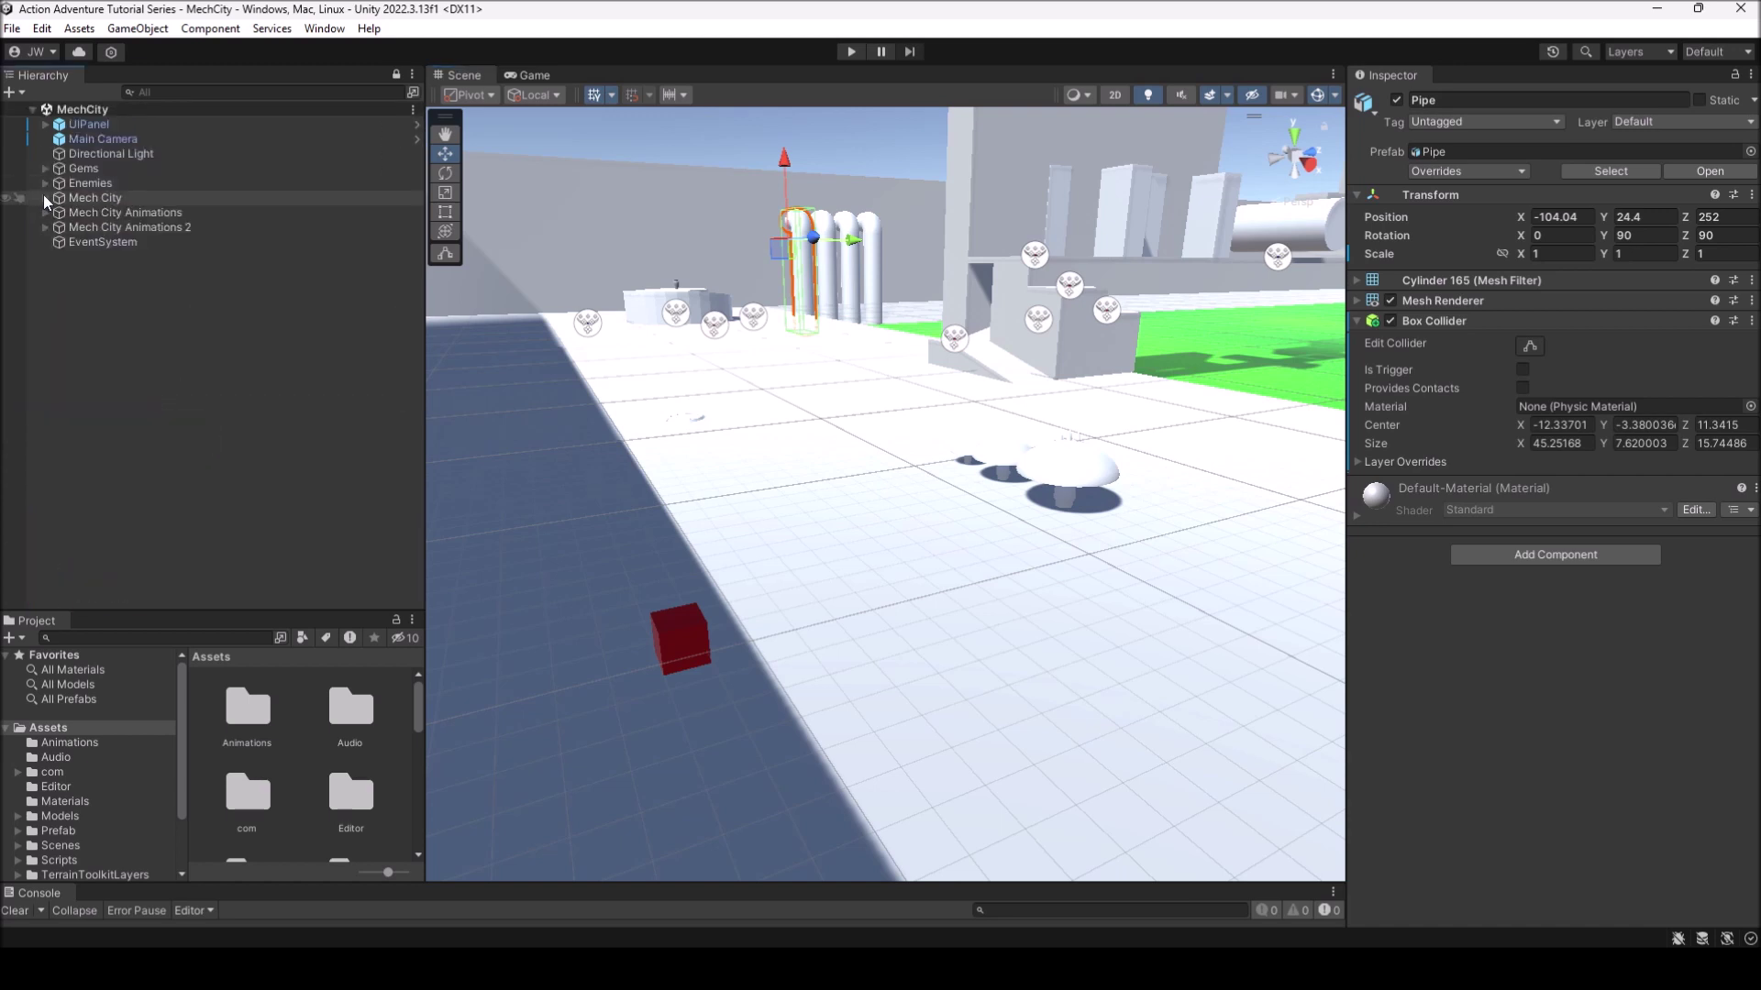
pyautogui.click(45, 198)
pyautogui.scroll(-2, 64, 367)
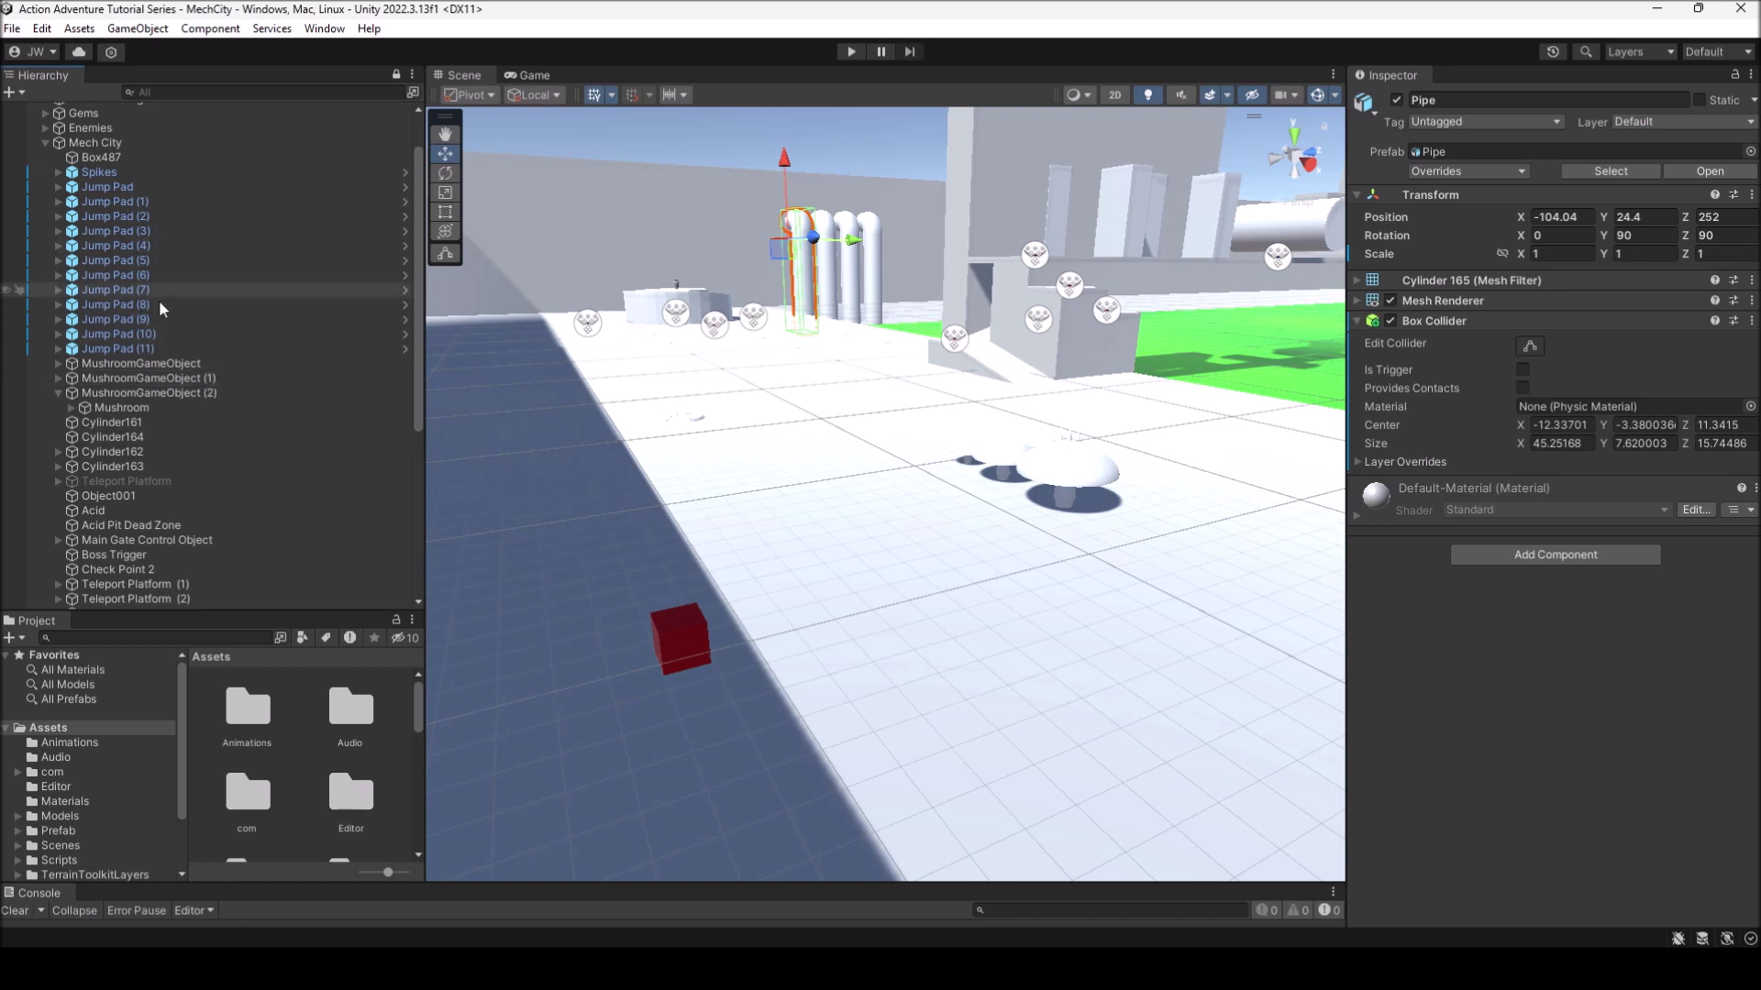
pyautogui.scroll(-4, 161, 275)
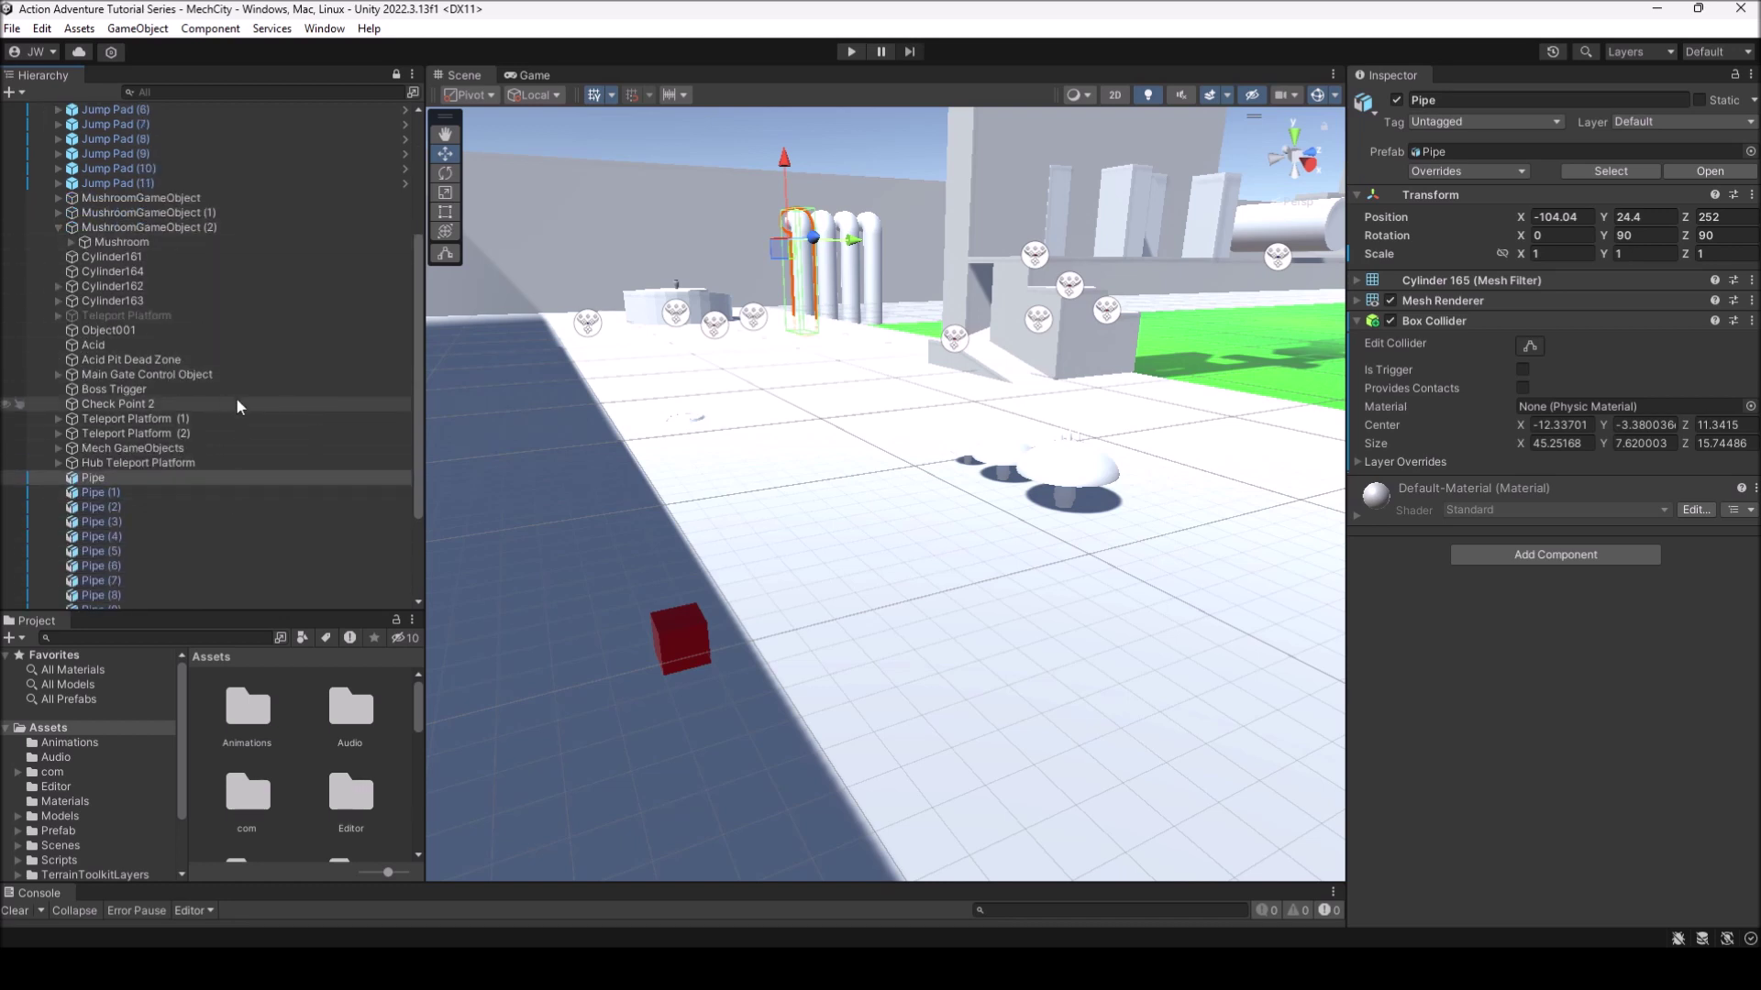
pyautogui.scroll(5, 238, 399)
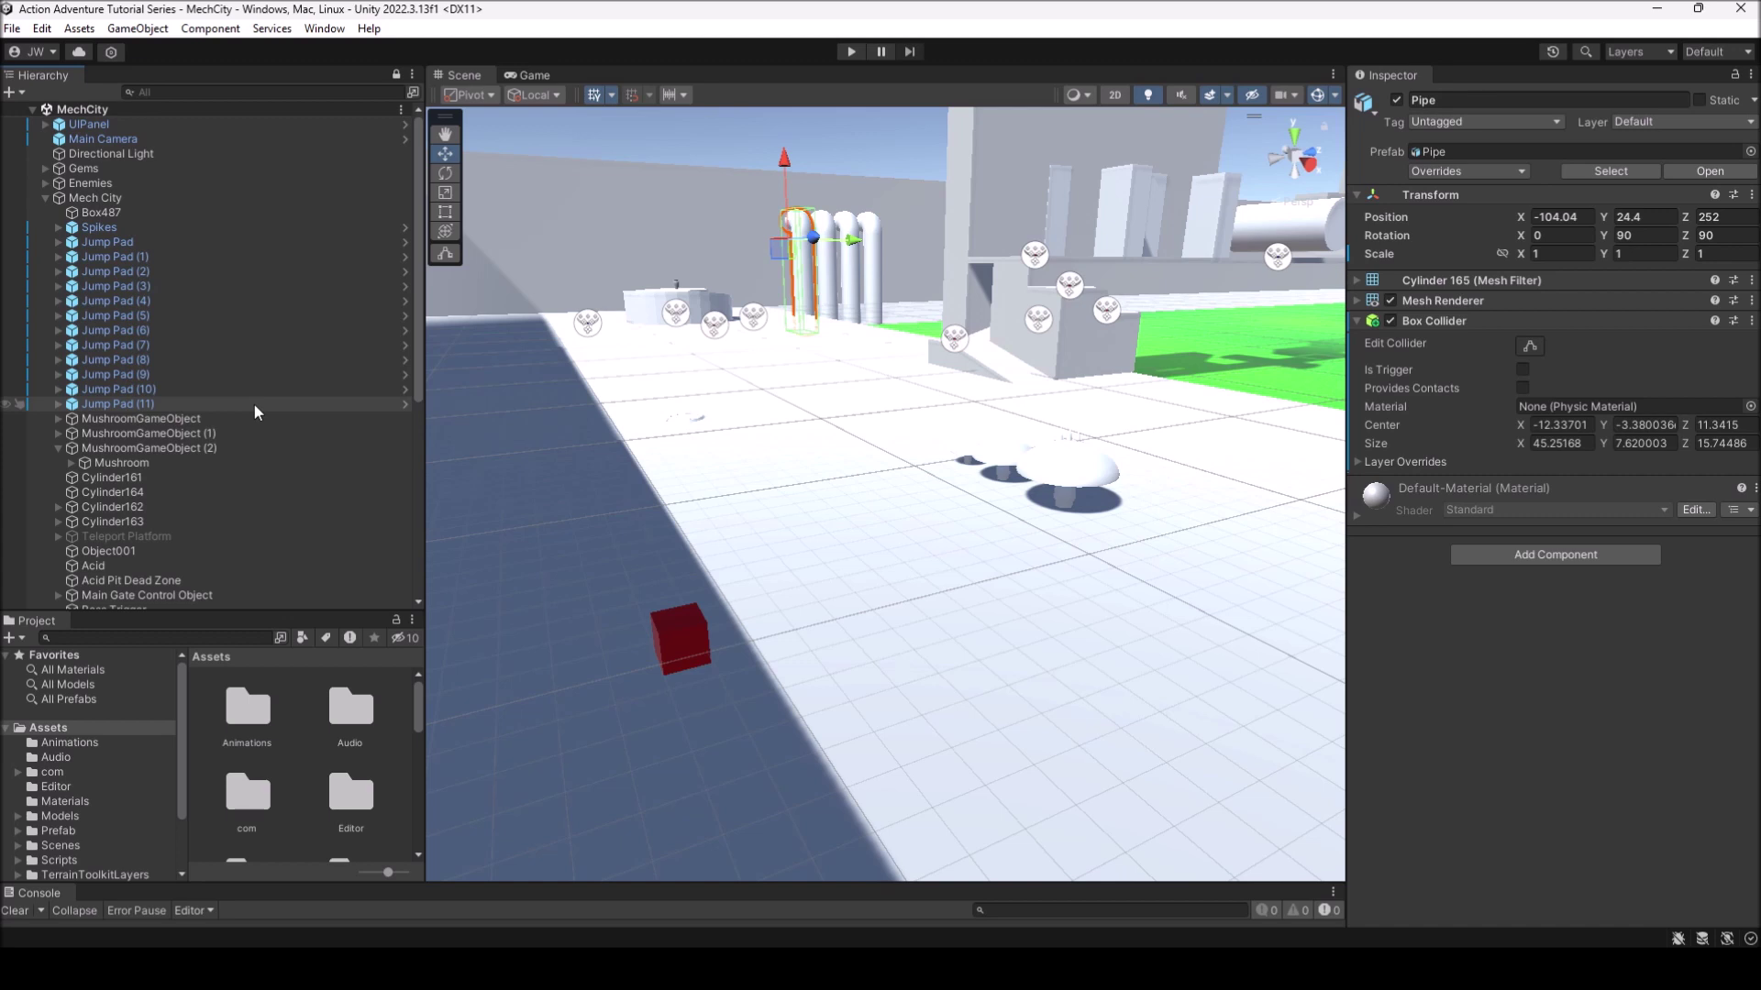
# Unlock the Hierarchy and test scene selection by picking the mushroom and the leftmost upright pipe
pyautogui.click(397, 74)
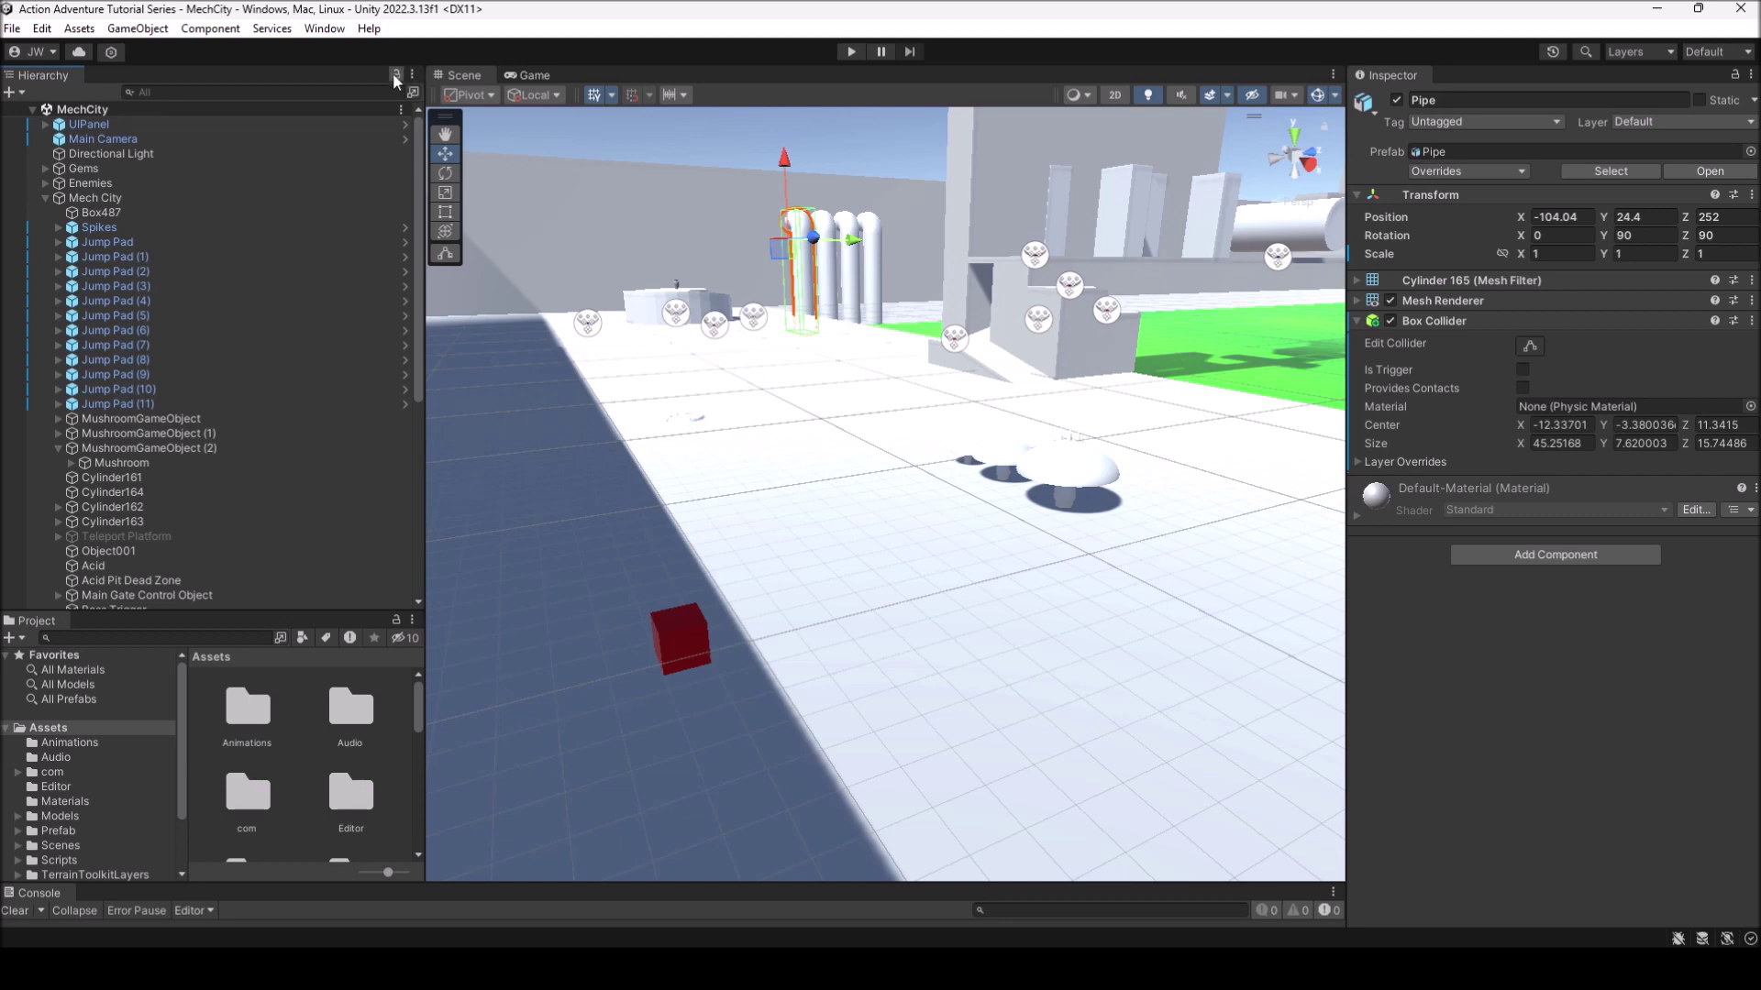
pyautogui.click(1057, 478)
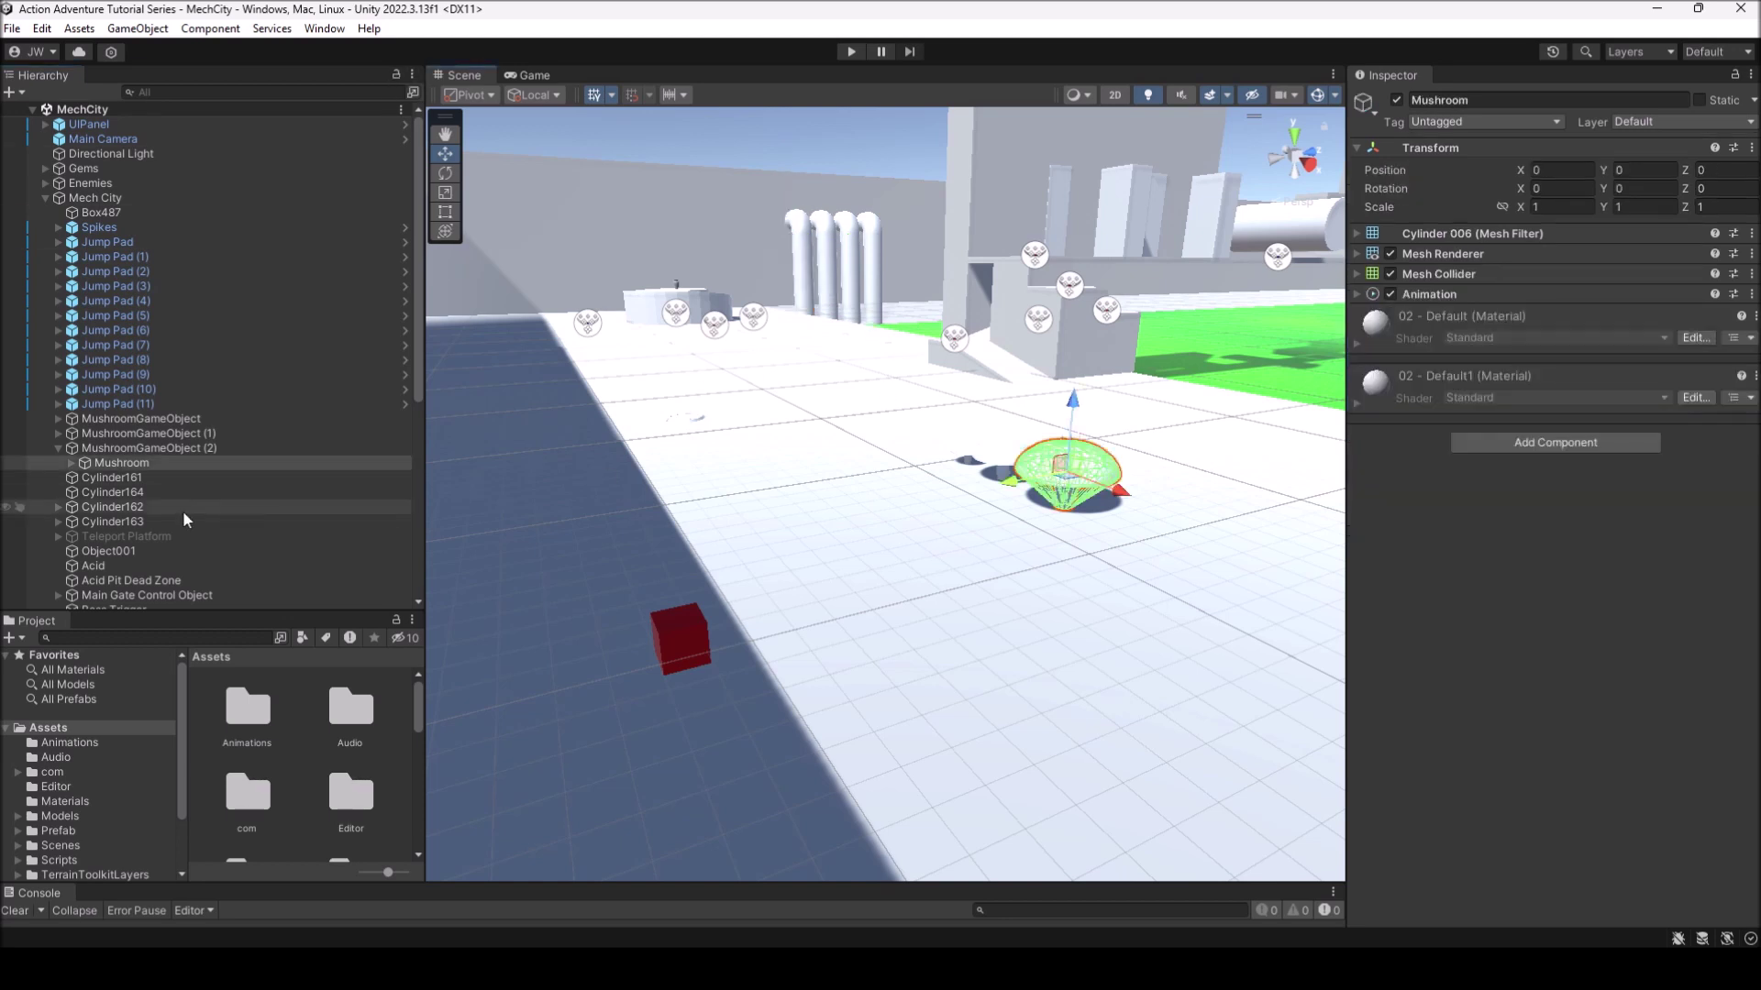
pyautogui.click(804, 290)
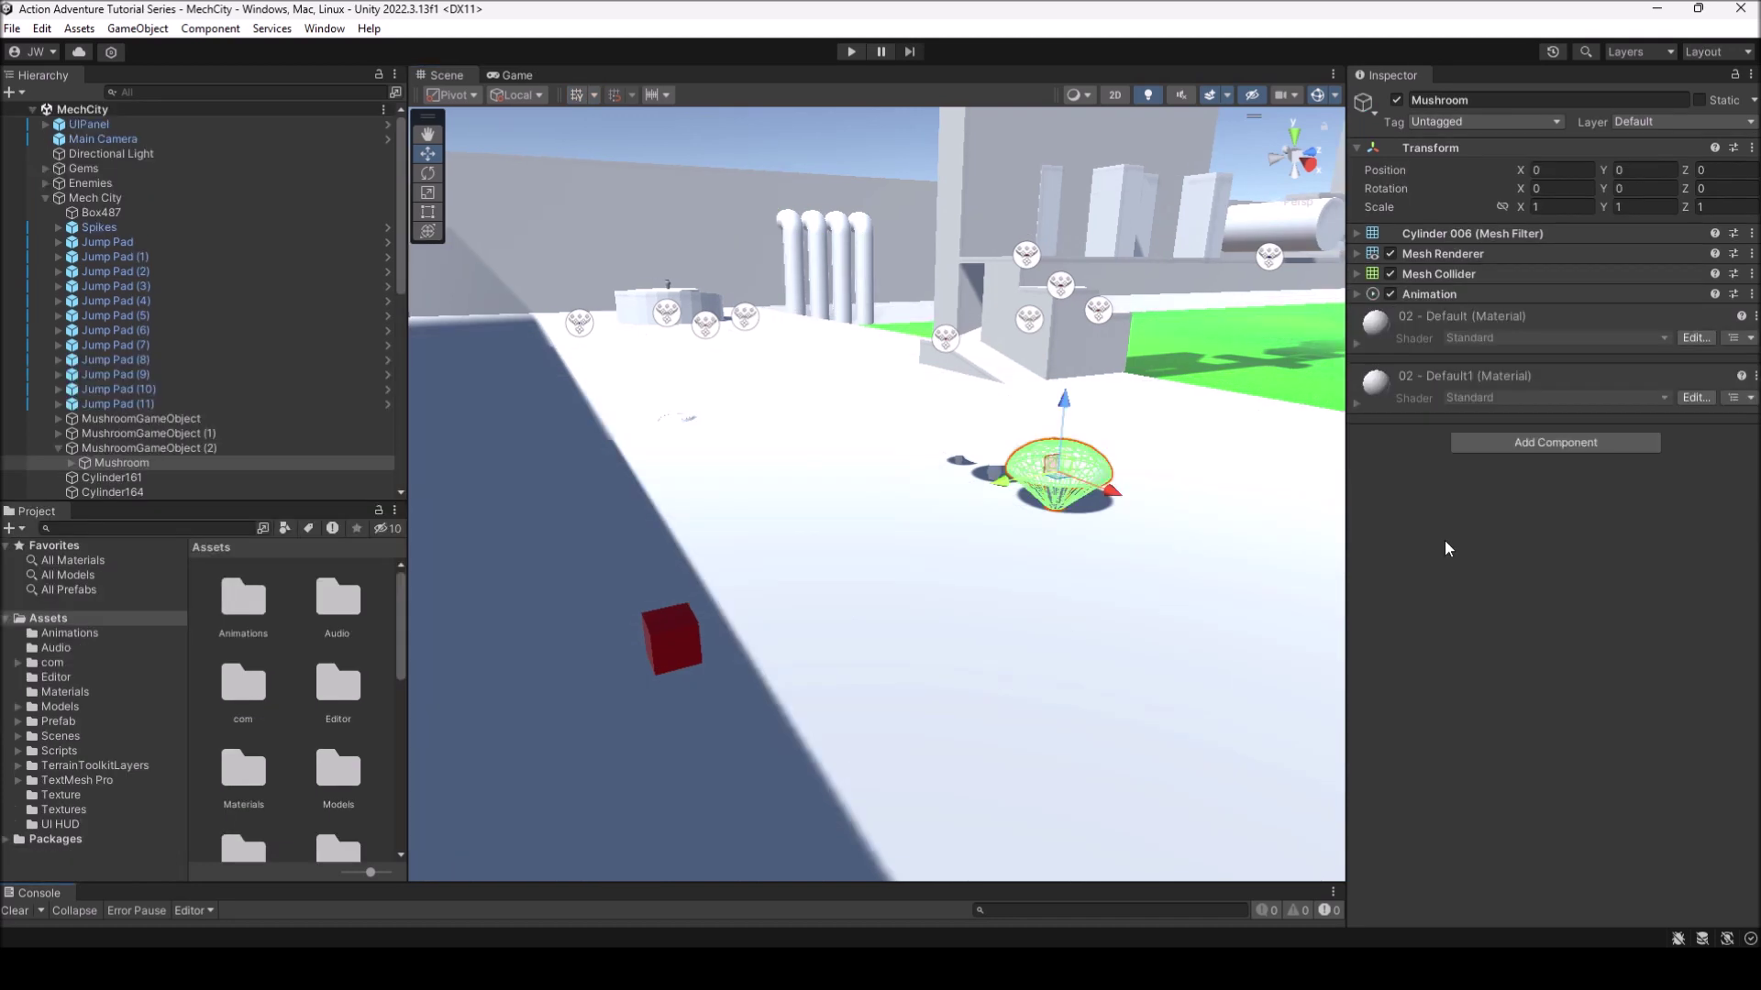
# Expand the Mushroom's Mesh Collider and Mesh Renderer in the Inspector to examine their settings
pyautogui.click(1734, 75)
pyautogui.click(1359, 275)
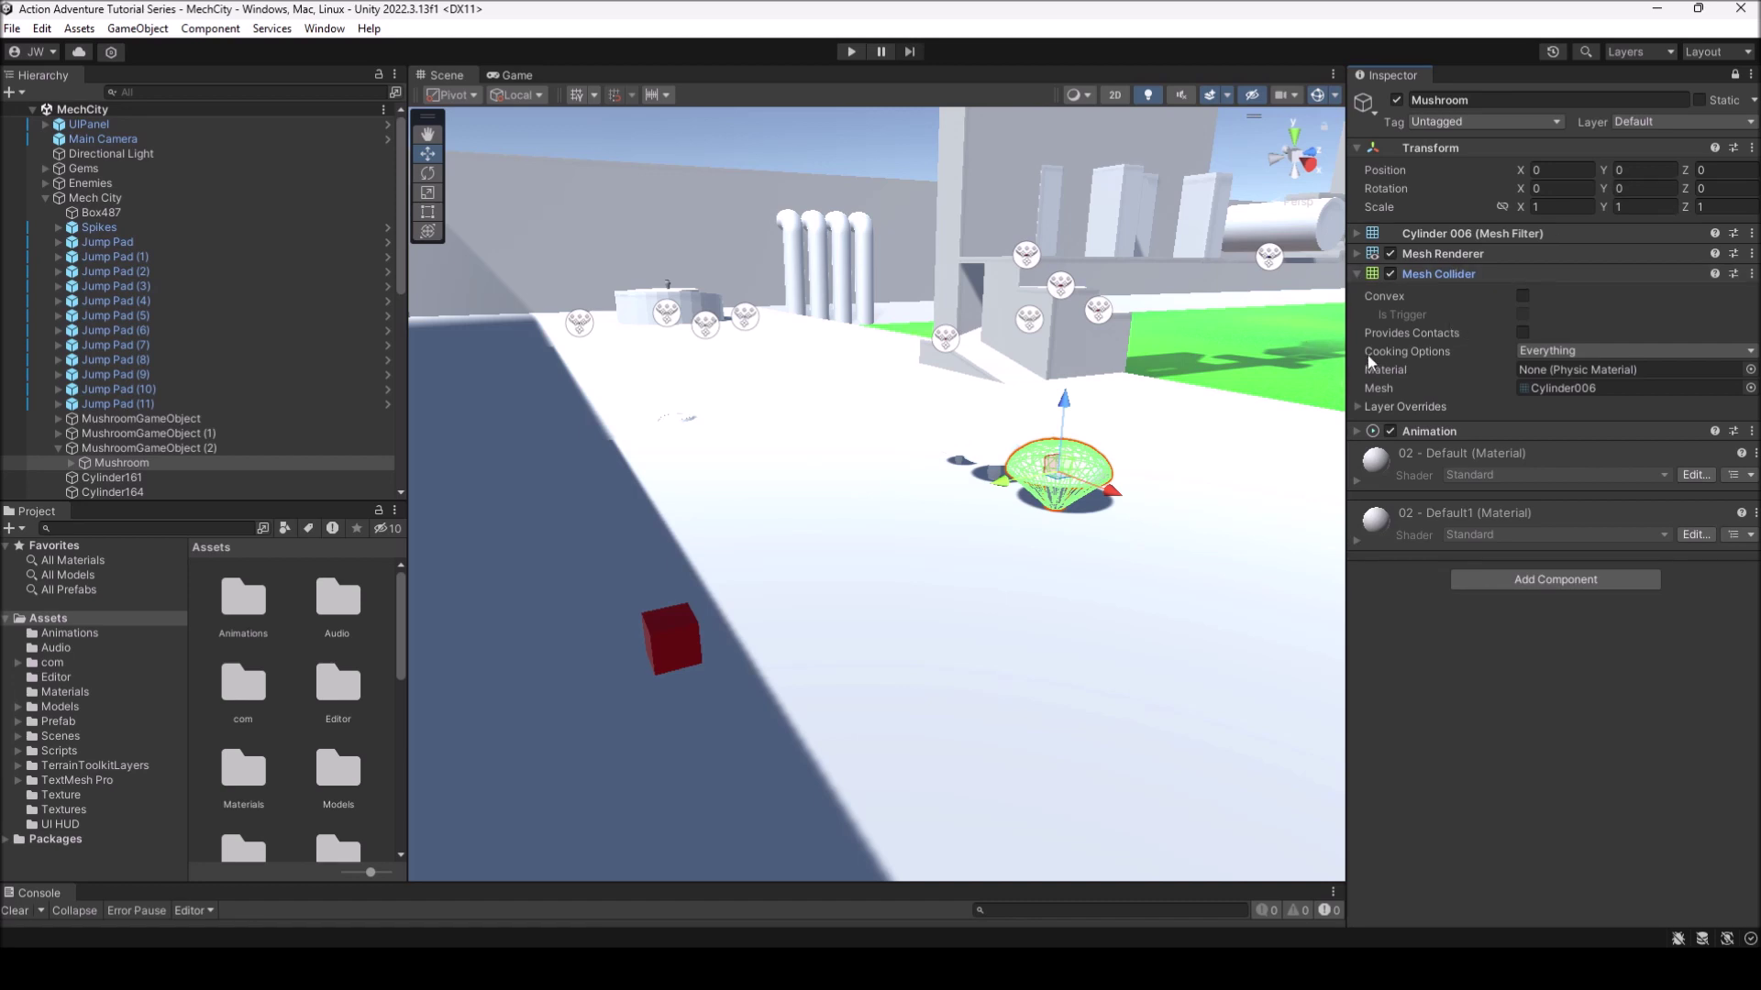
pyautogui.click(1361, 256)
pyautogui.click(1363, 260)
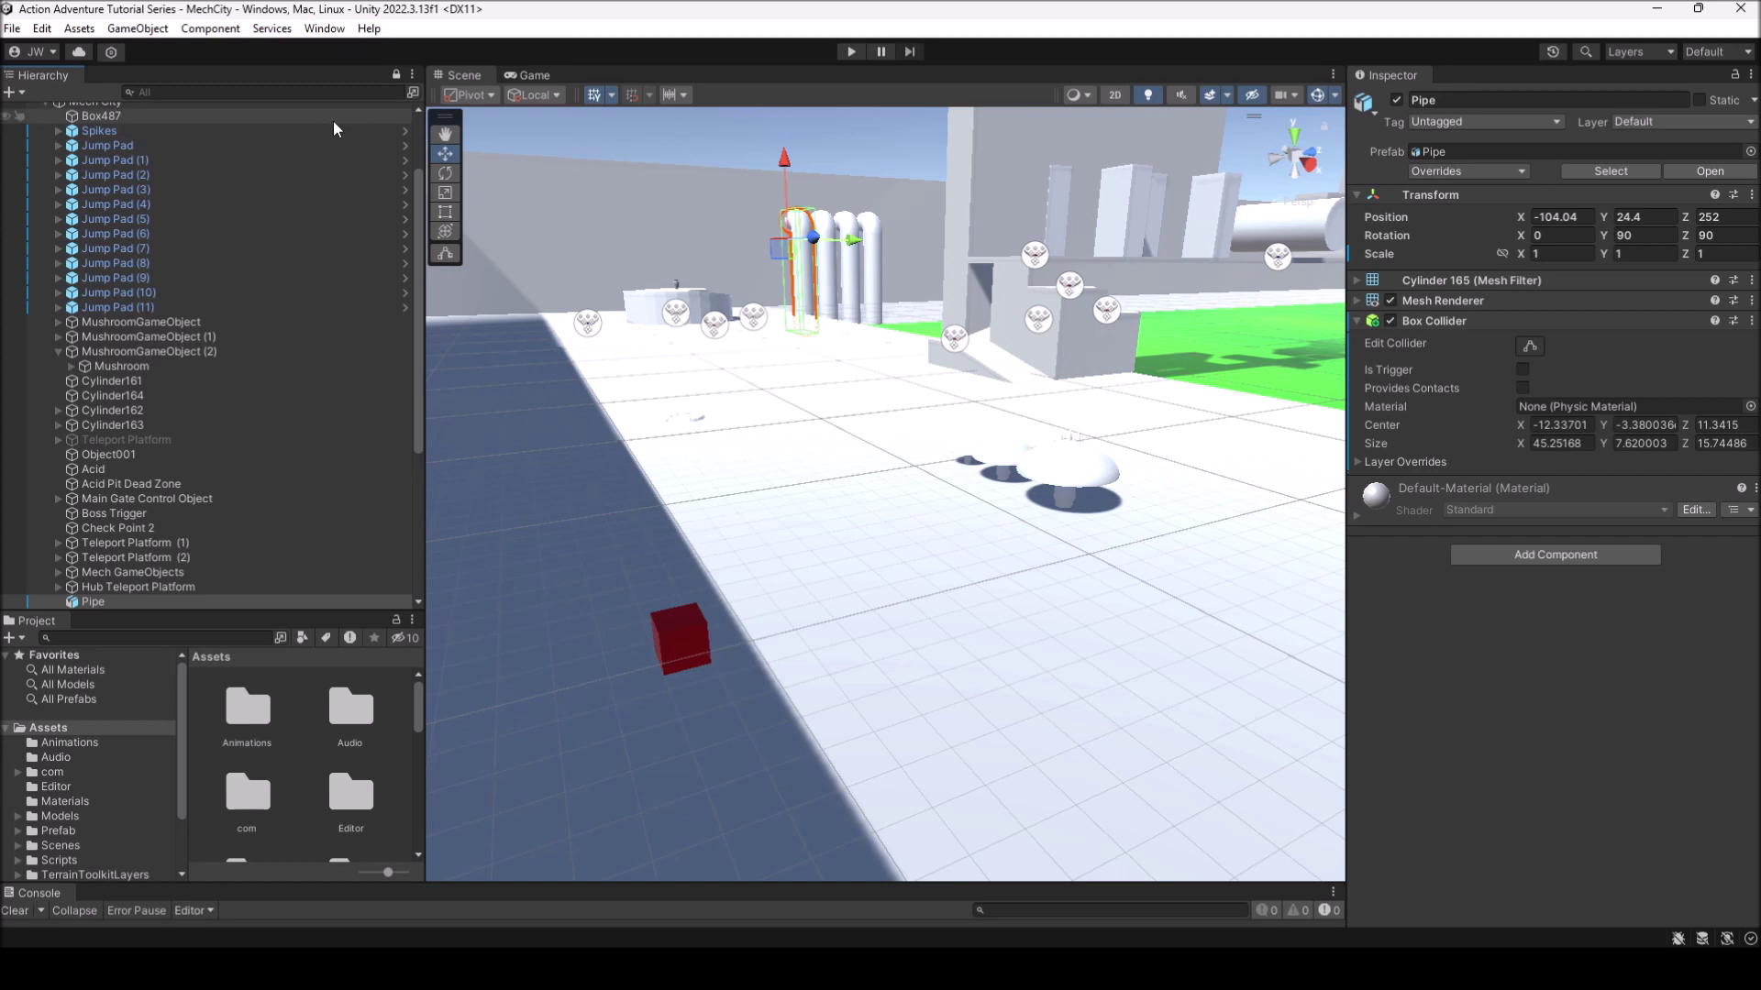
# Reset the editor window arrangement to the Default layout
pyautogui.click(324, 28)
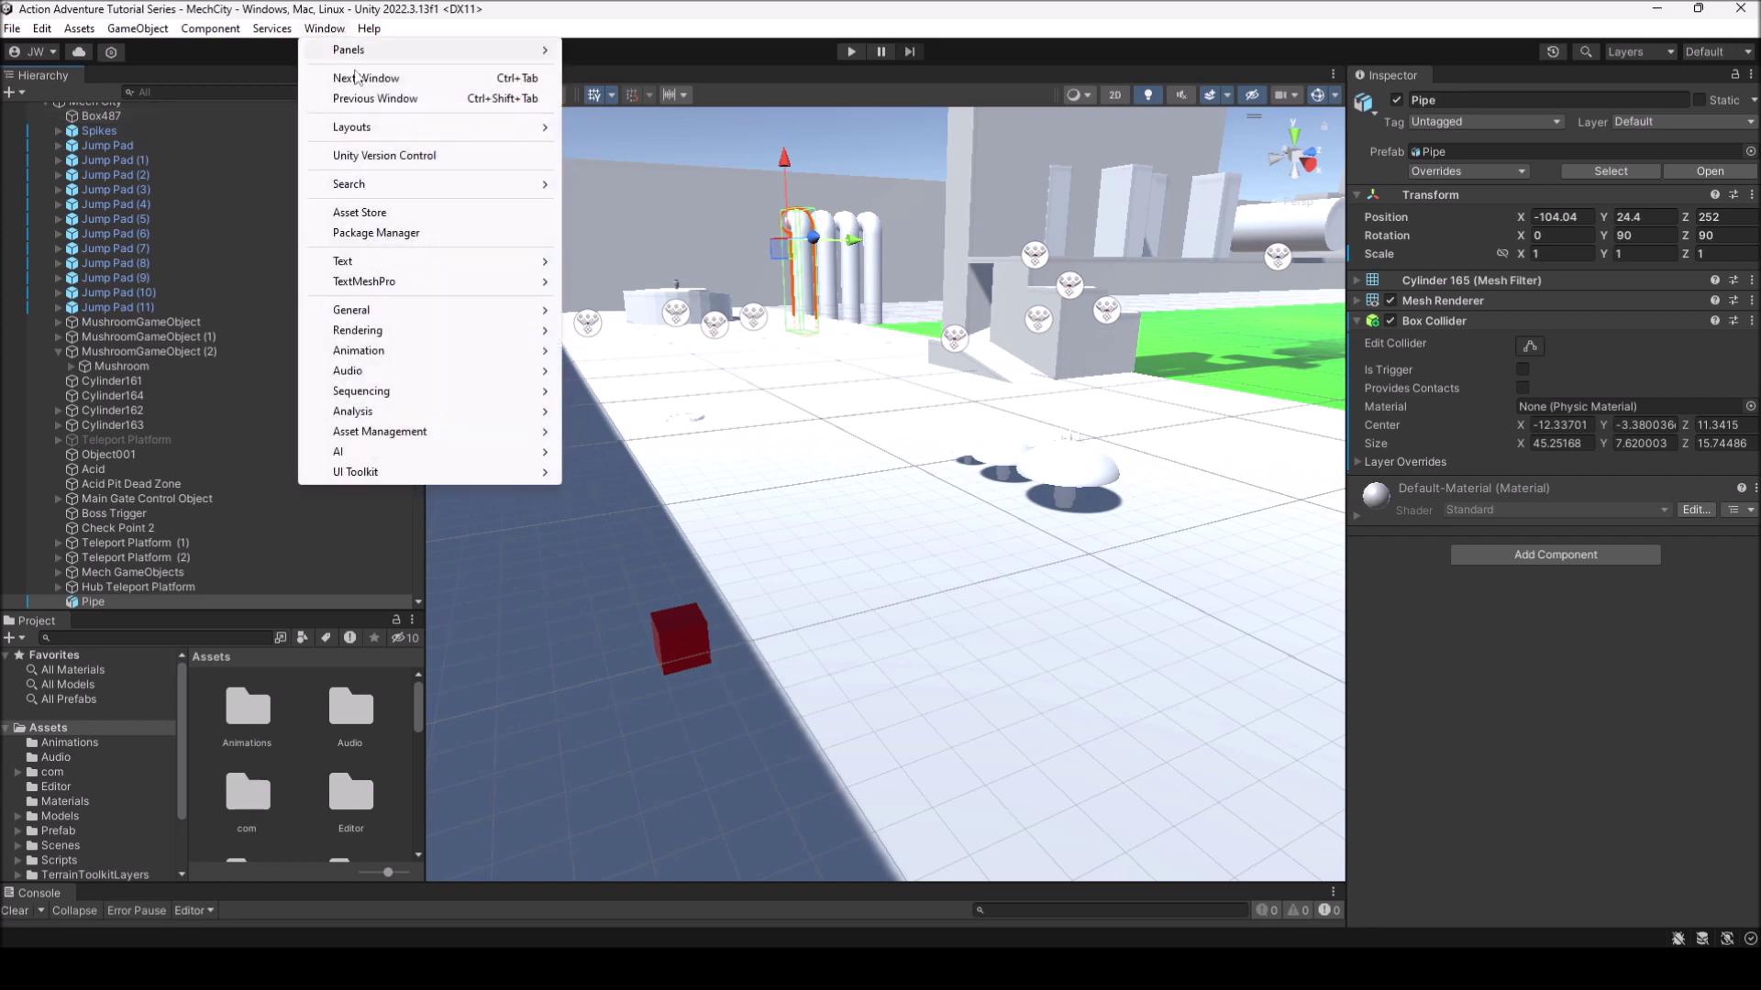
pyautogui.moveTo(387, 133)
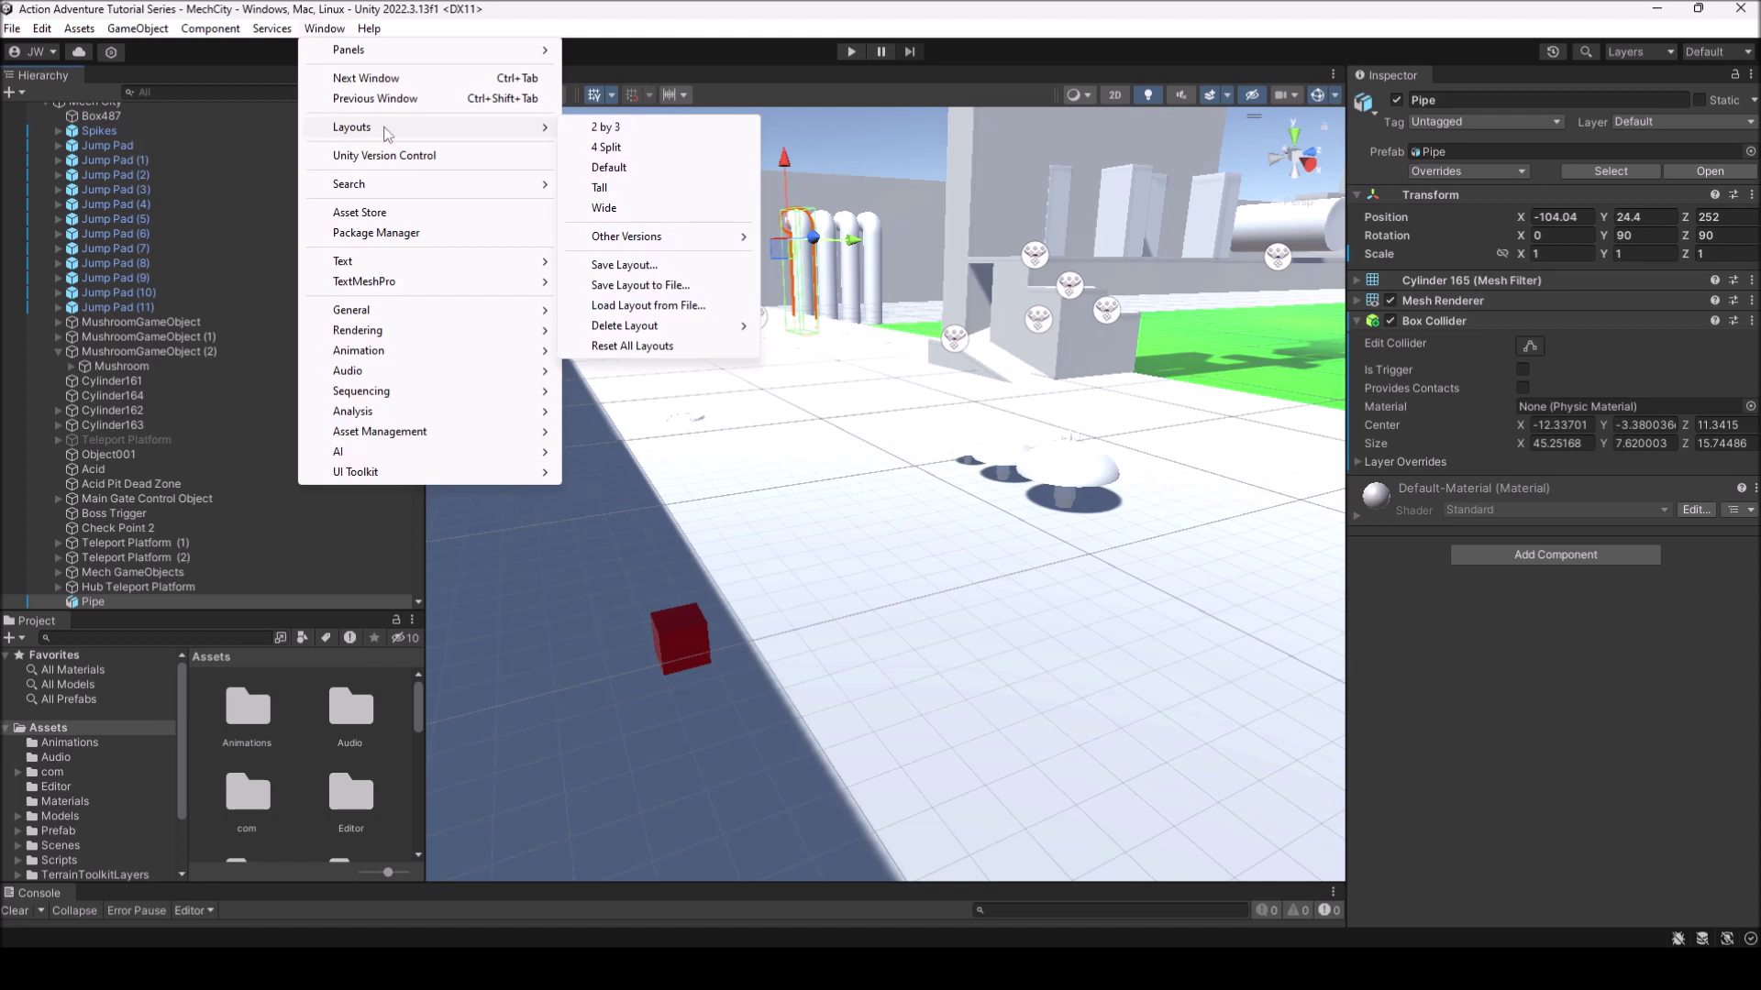
pyautogui.click(619, 169)
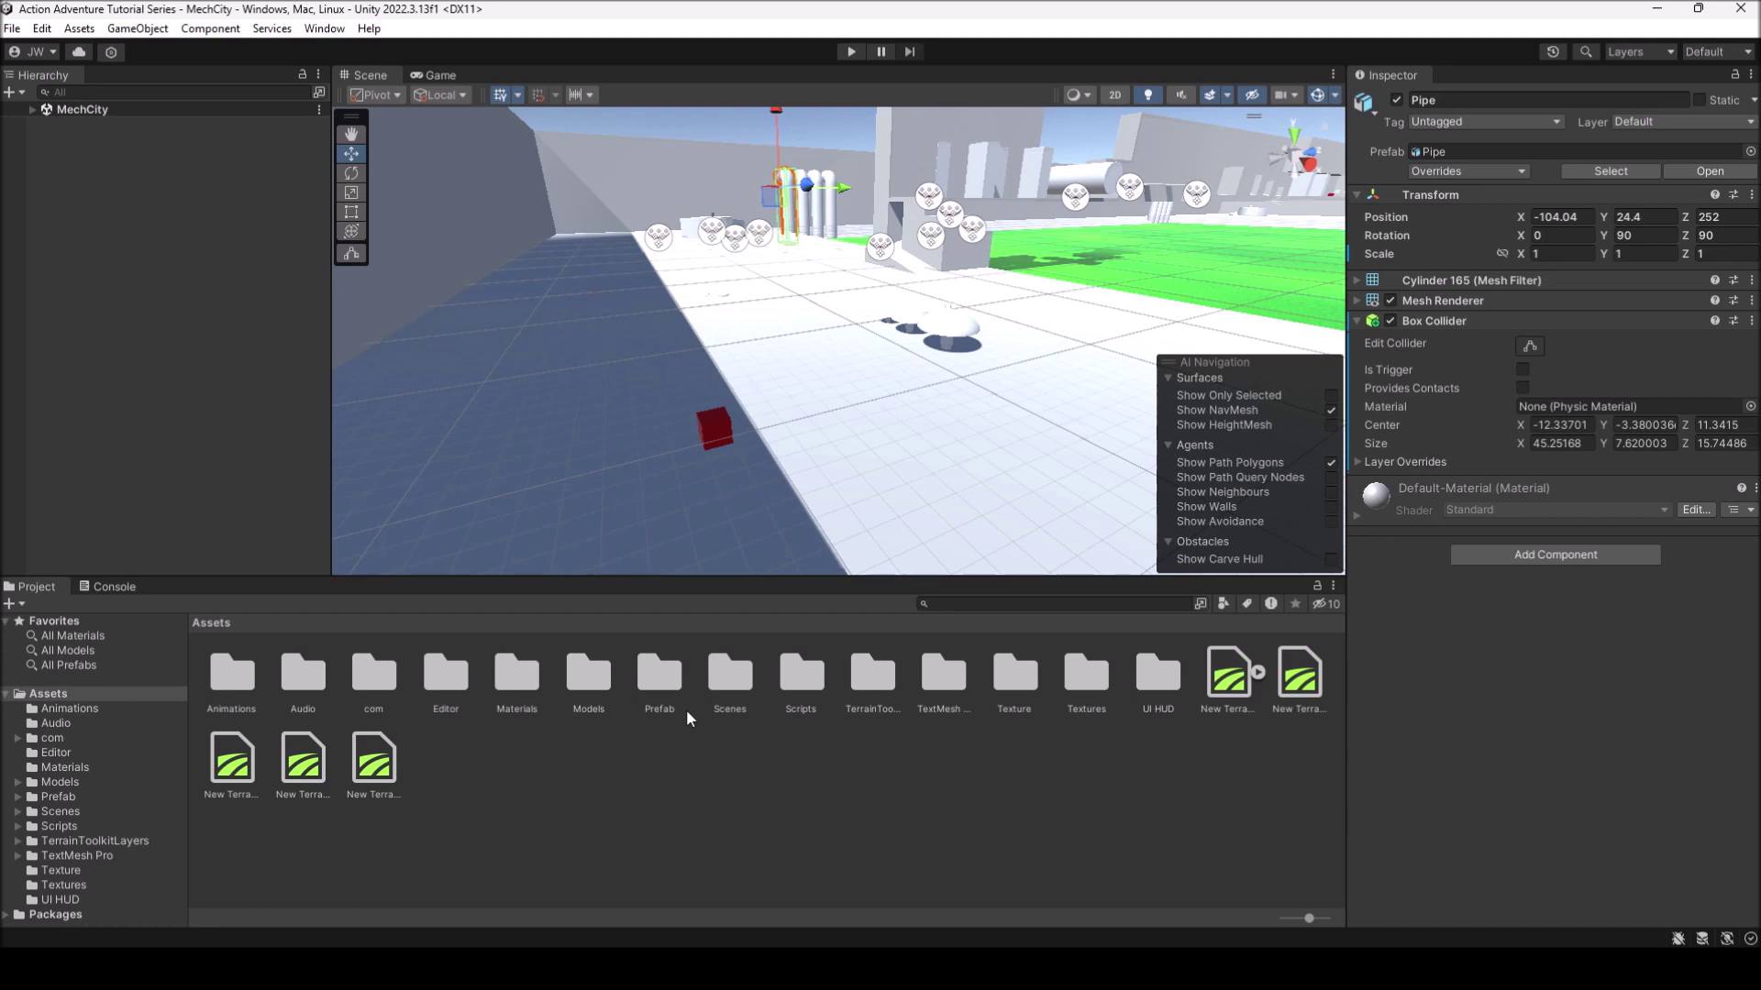
# Search the Hierarchy for "m" and clear the search
pyautogui.click(272, 94)
pyautogui.write('m')
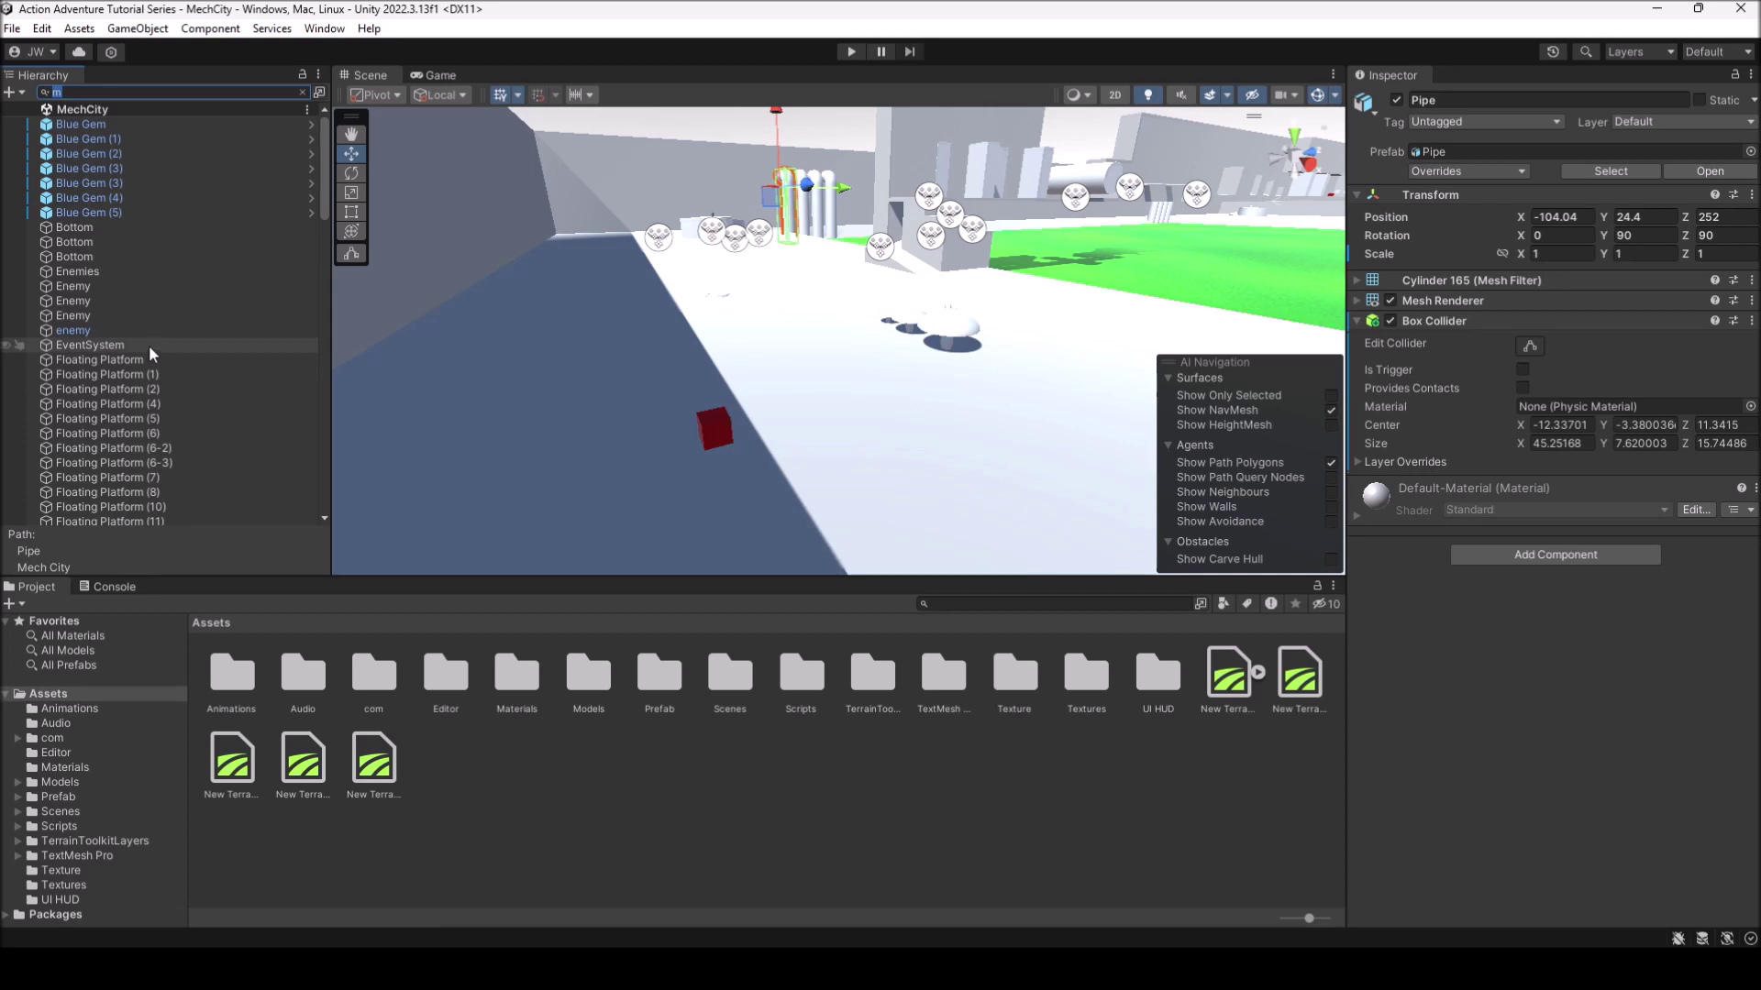
pyautogui.click(77, 94)
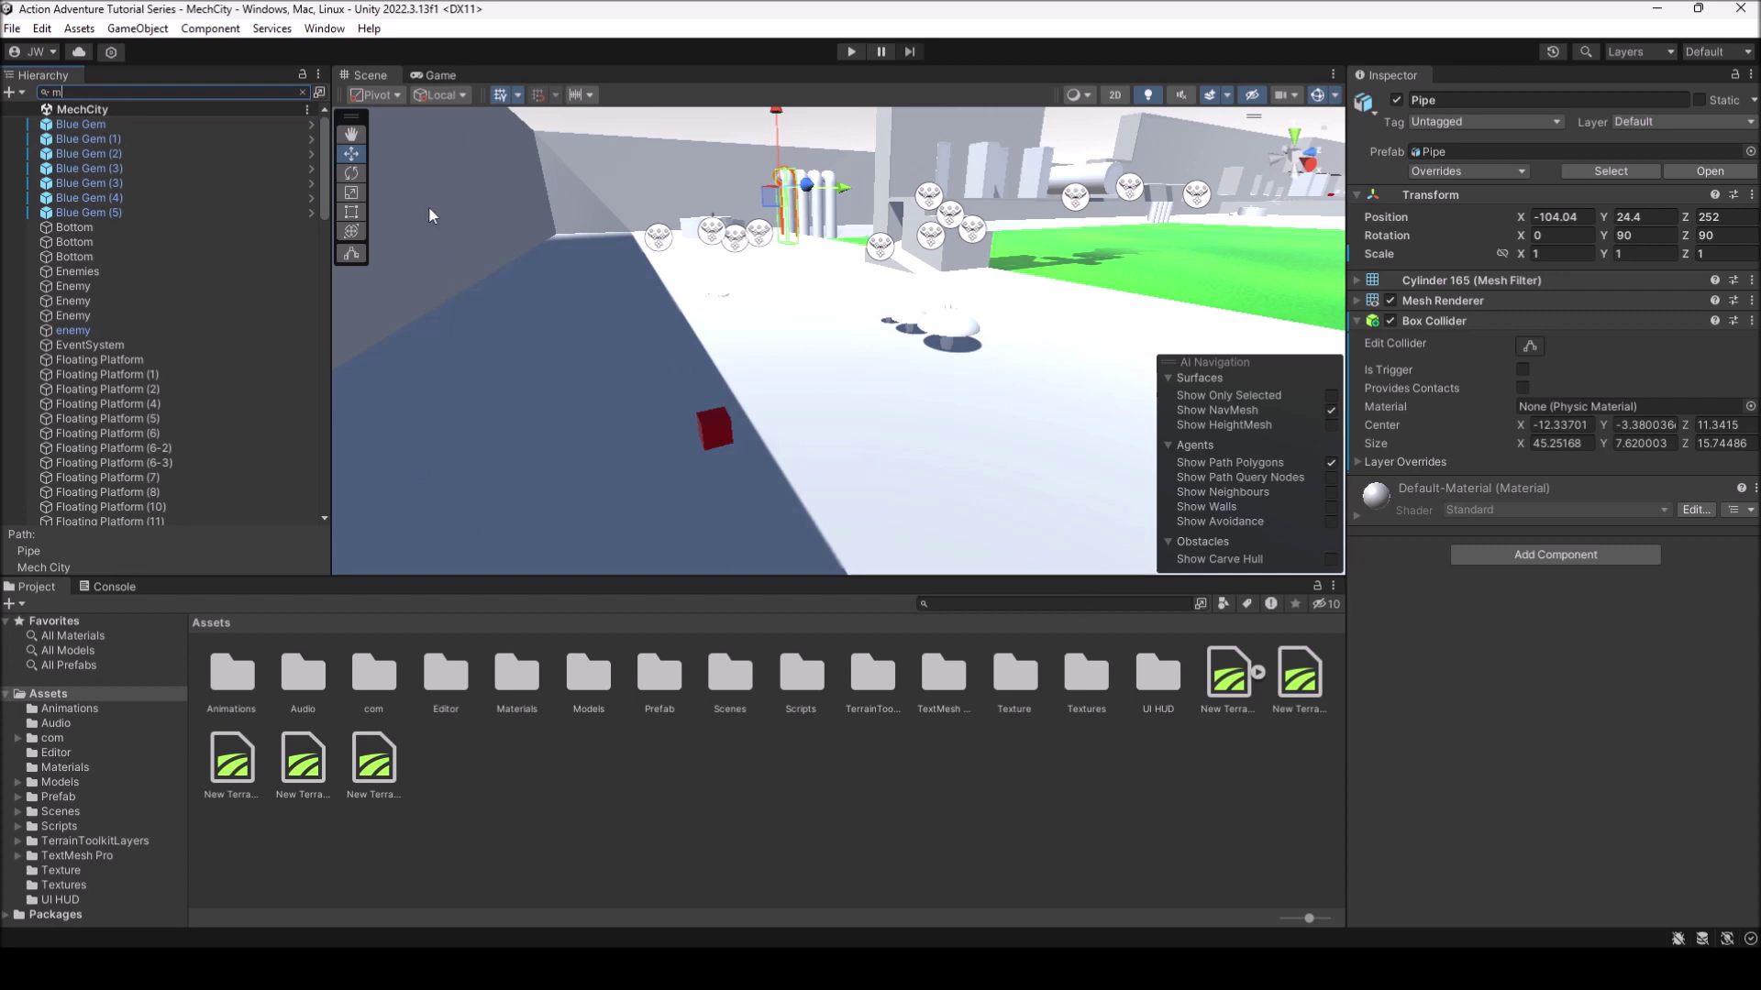
pyautogui.press('BackSpace')
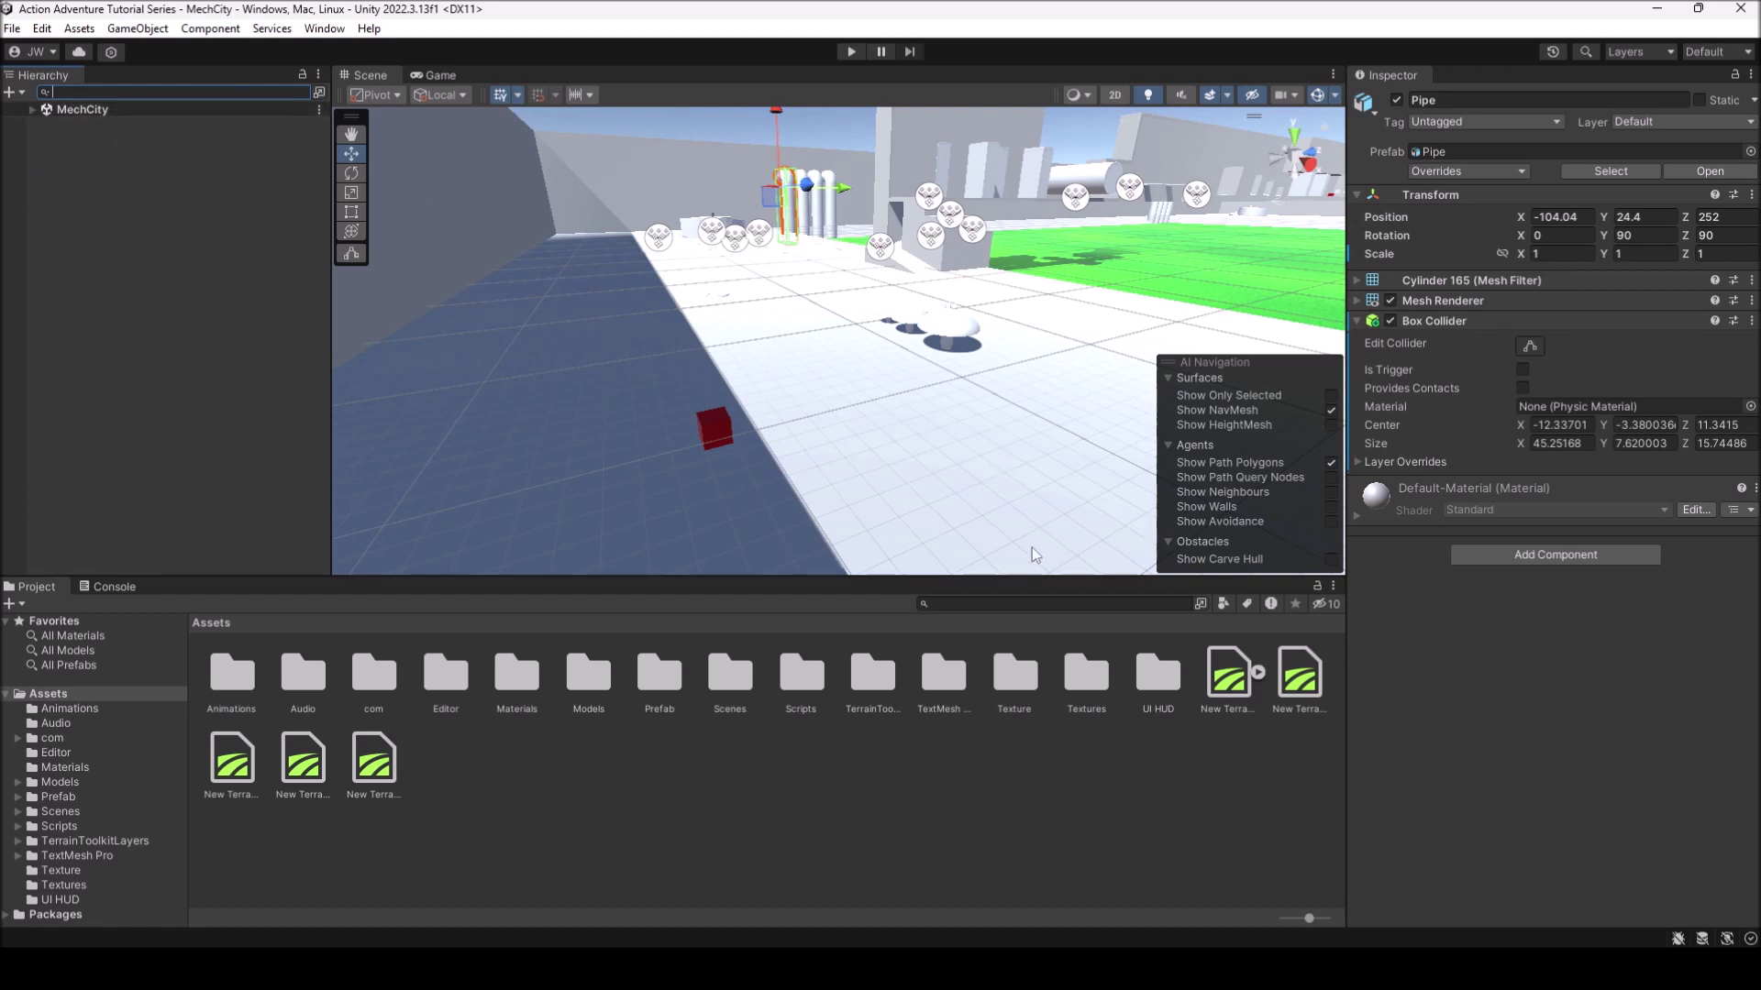
# Dock the Project panel beneath the Hierarchy and shrink the Console to a thin strip, widening the Hierarchy column slightly
pyautogui.moveTo(34, 591); pyautogui.dragTo(51, 514)
pyautogui.moveTo(431, 579); pyautogui.dragTo(363, 886)
pyautogui.moveTo(332, 770); pyautogui.dragTo(380, 768)
# Hide the AI Navigation overlay in the Scene view
pyautogui.rightClick(1302, 675)
pyautogui.click(1340, 683)
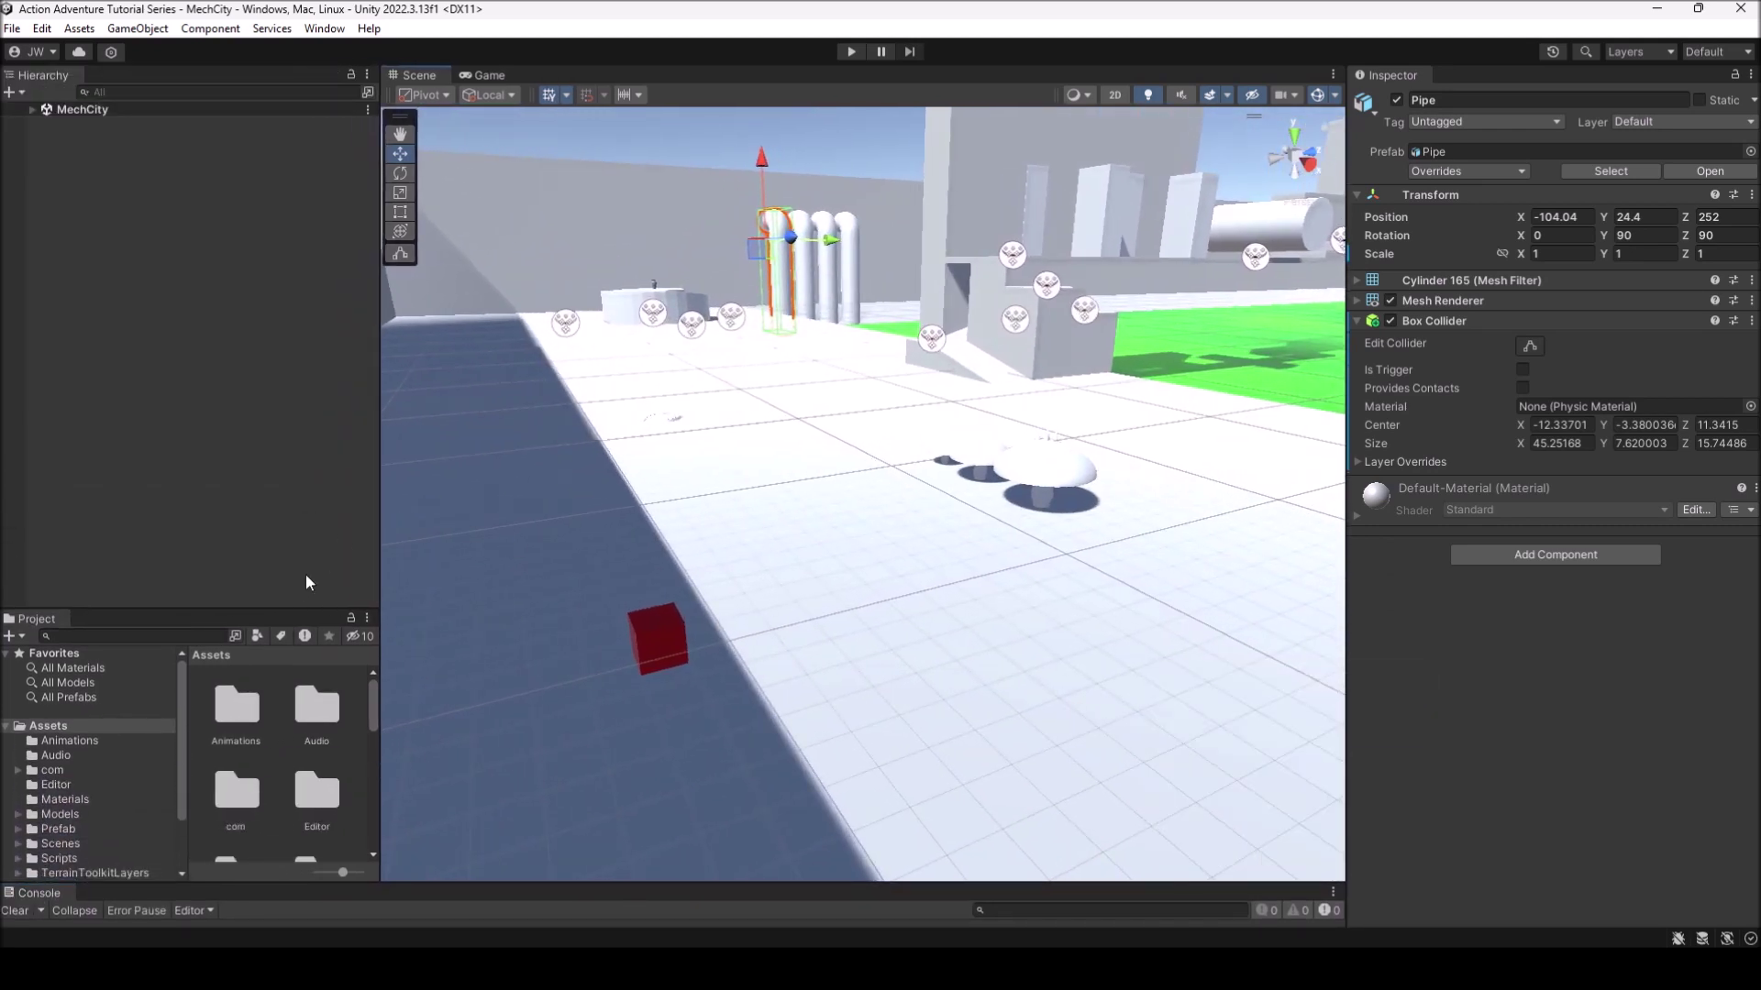
# Enlarge the Project panel in height and width beneath the Hierarchy, and turn off the Scene view grid
pyautogui.moveTo(239, 611); pyautogui.dragTo(231, 502)
pyautogui.moveTo(380, 607); pyautogui.dragTo(408, 606)
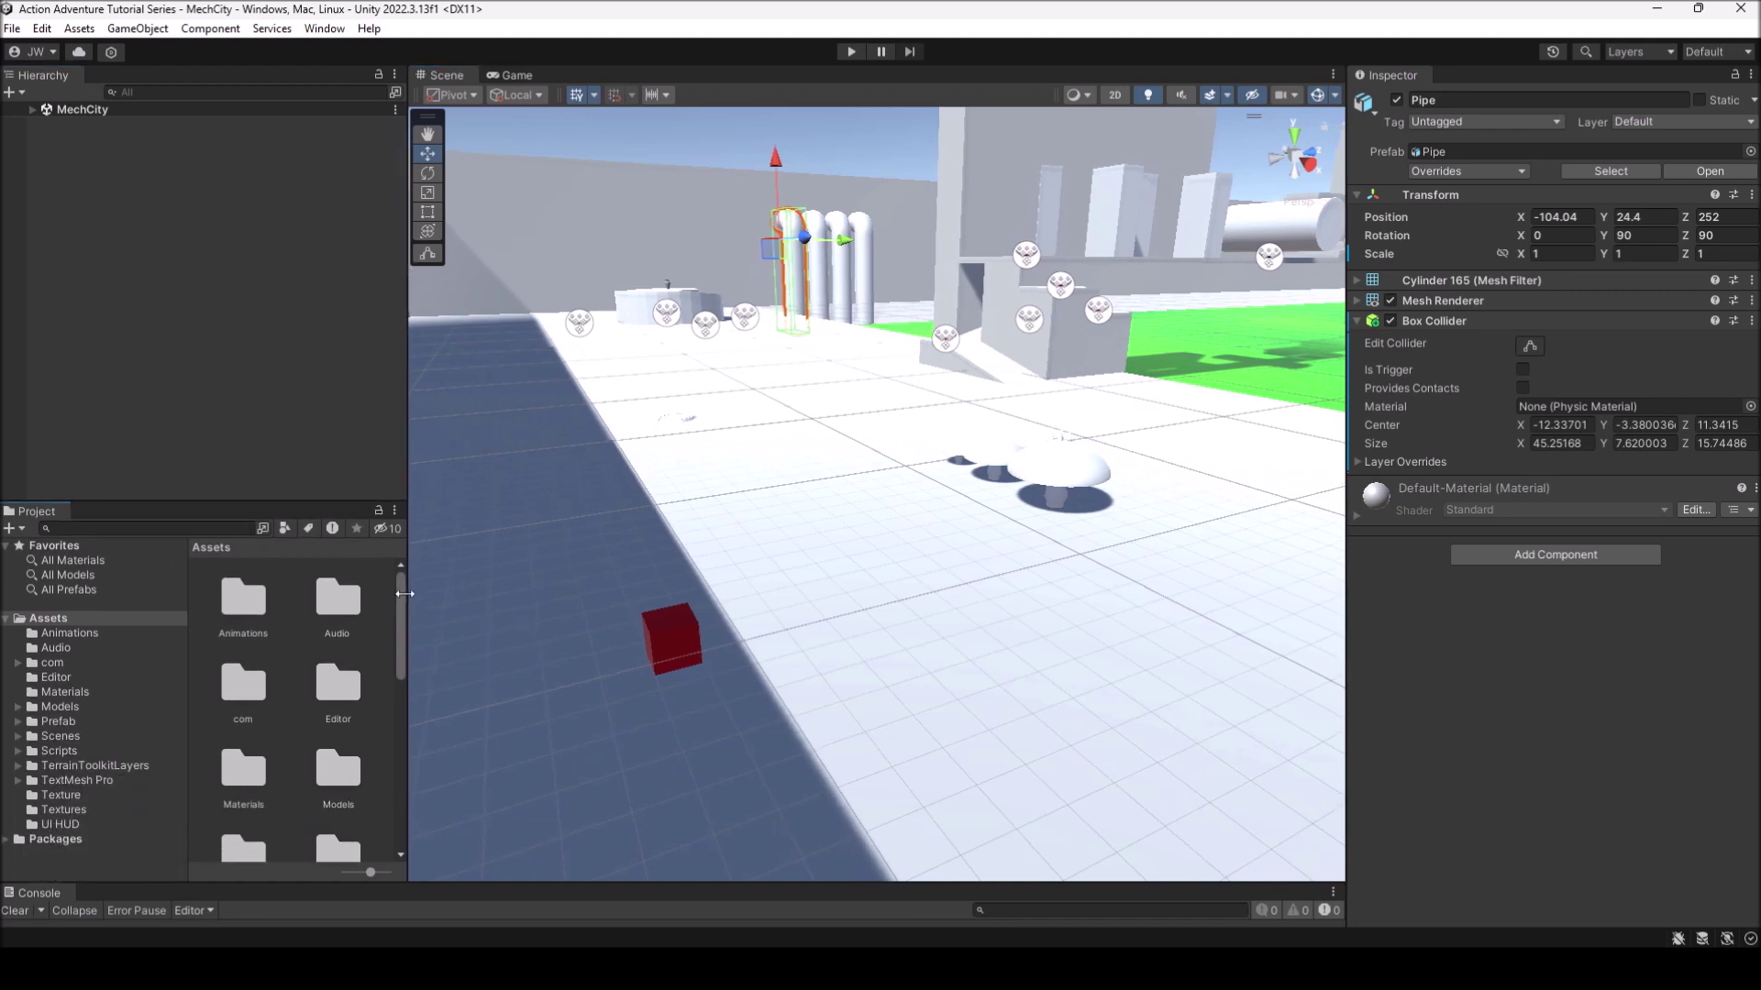
pyautogui.click(577, 98)
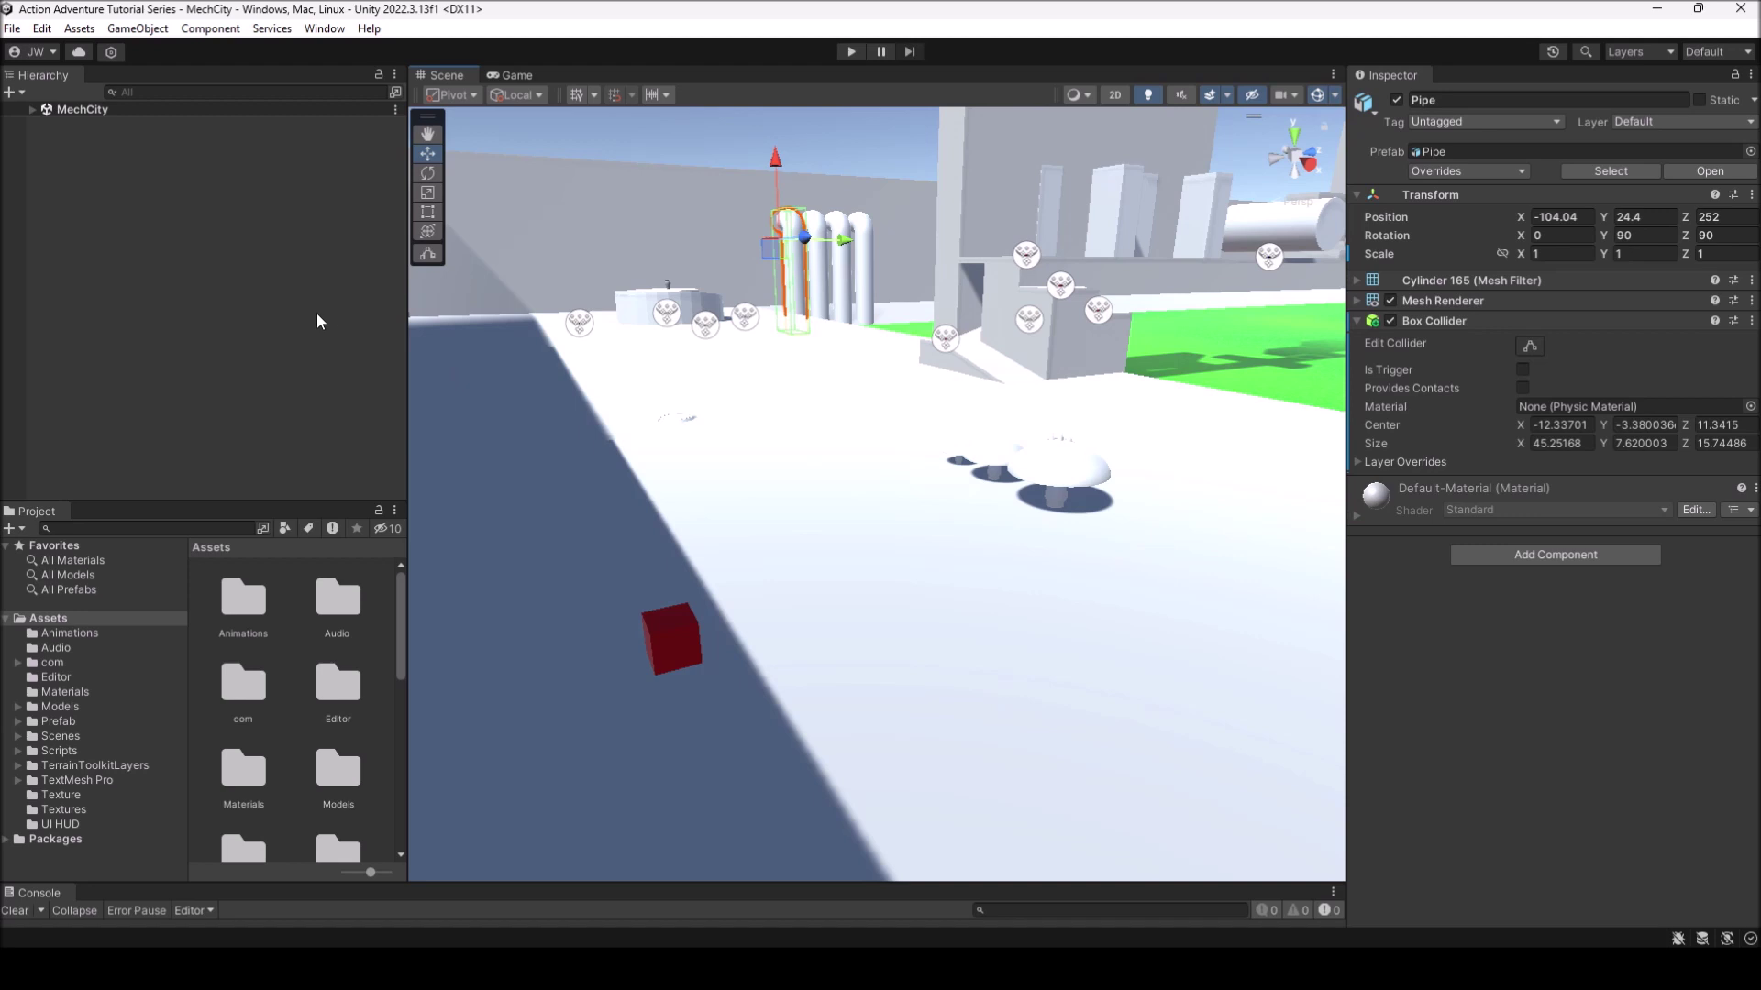
# Expand the MechCity scene and select the mushroom and the second upright pipe in the scene to locate them in the Hierarchy
pyautogui.click(32, 110)
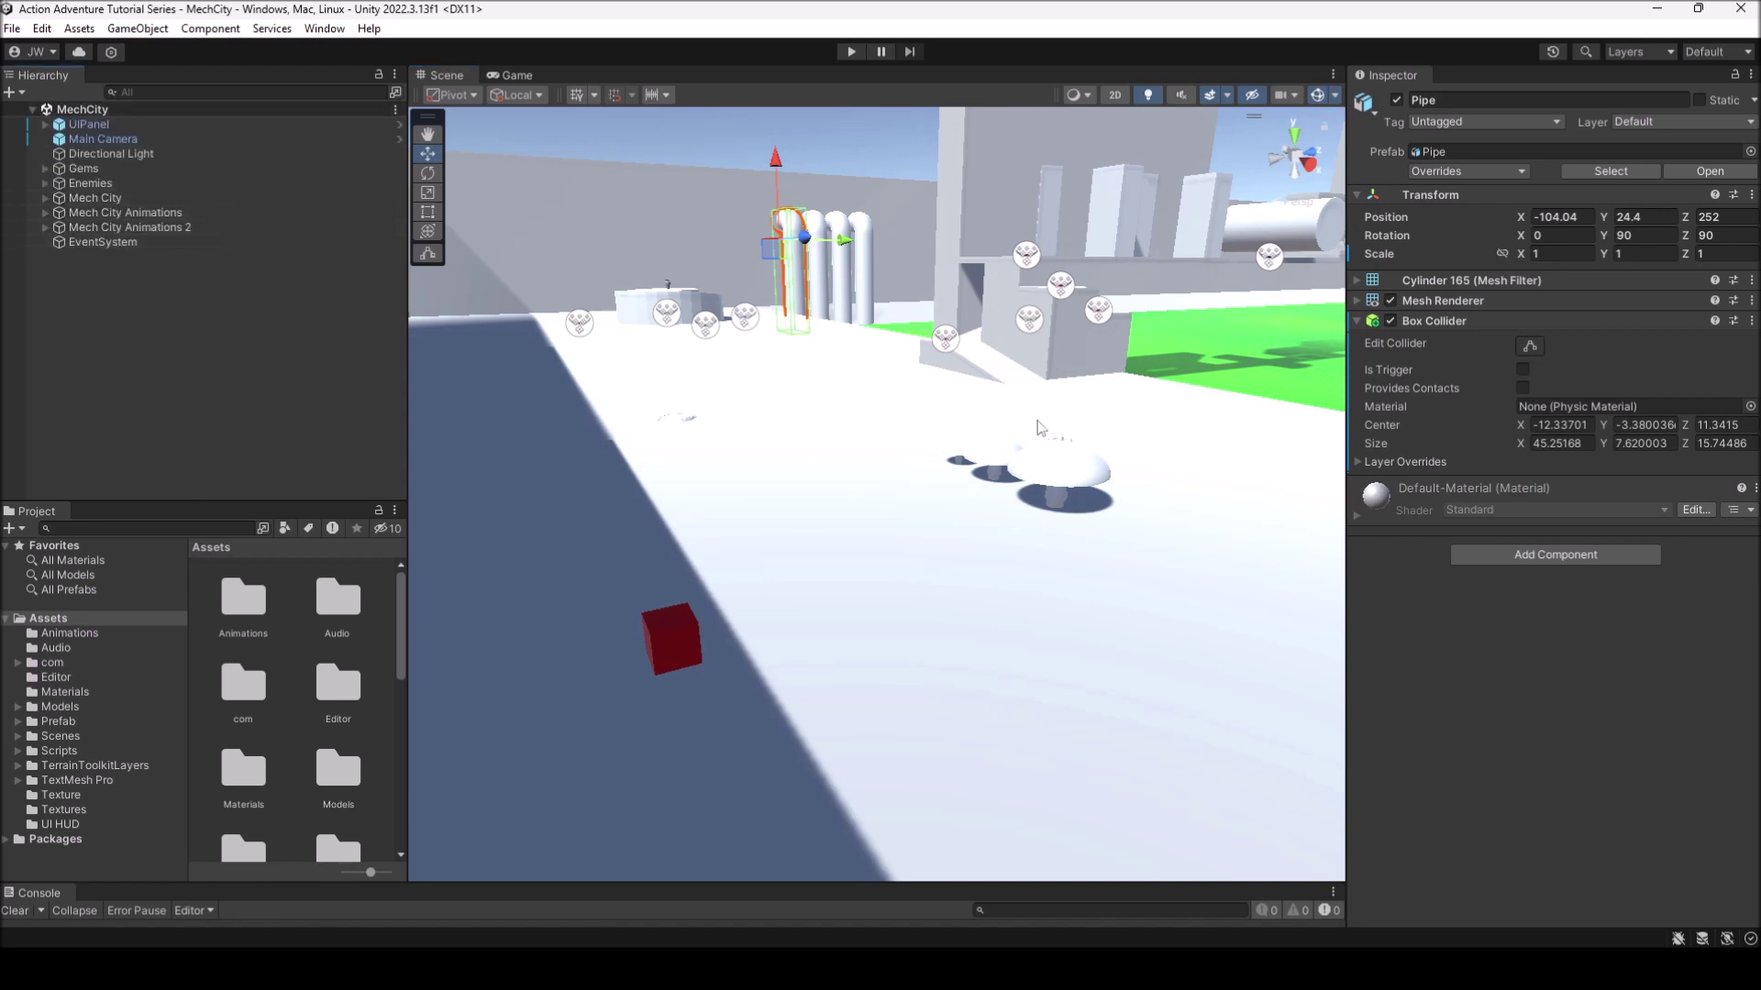
pyautogui.click(1064, 463)
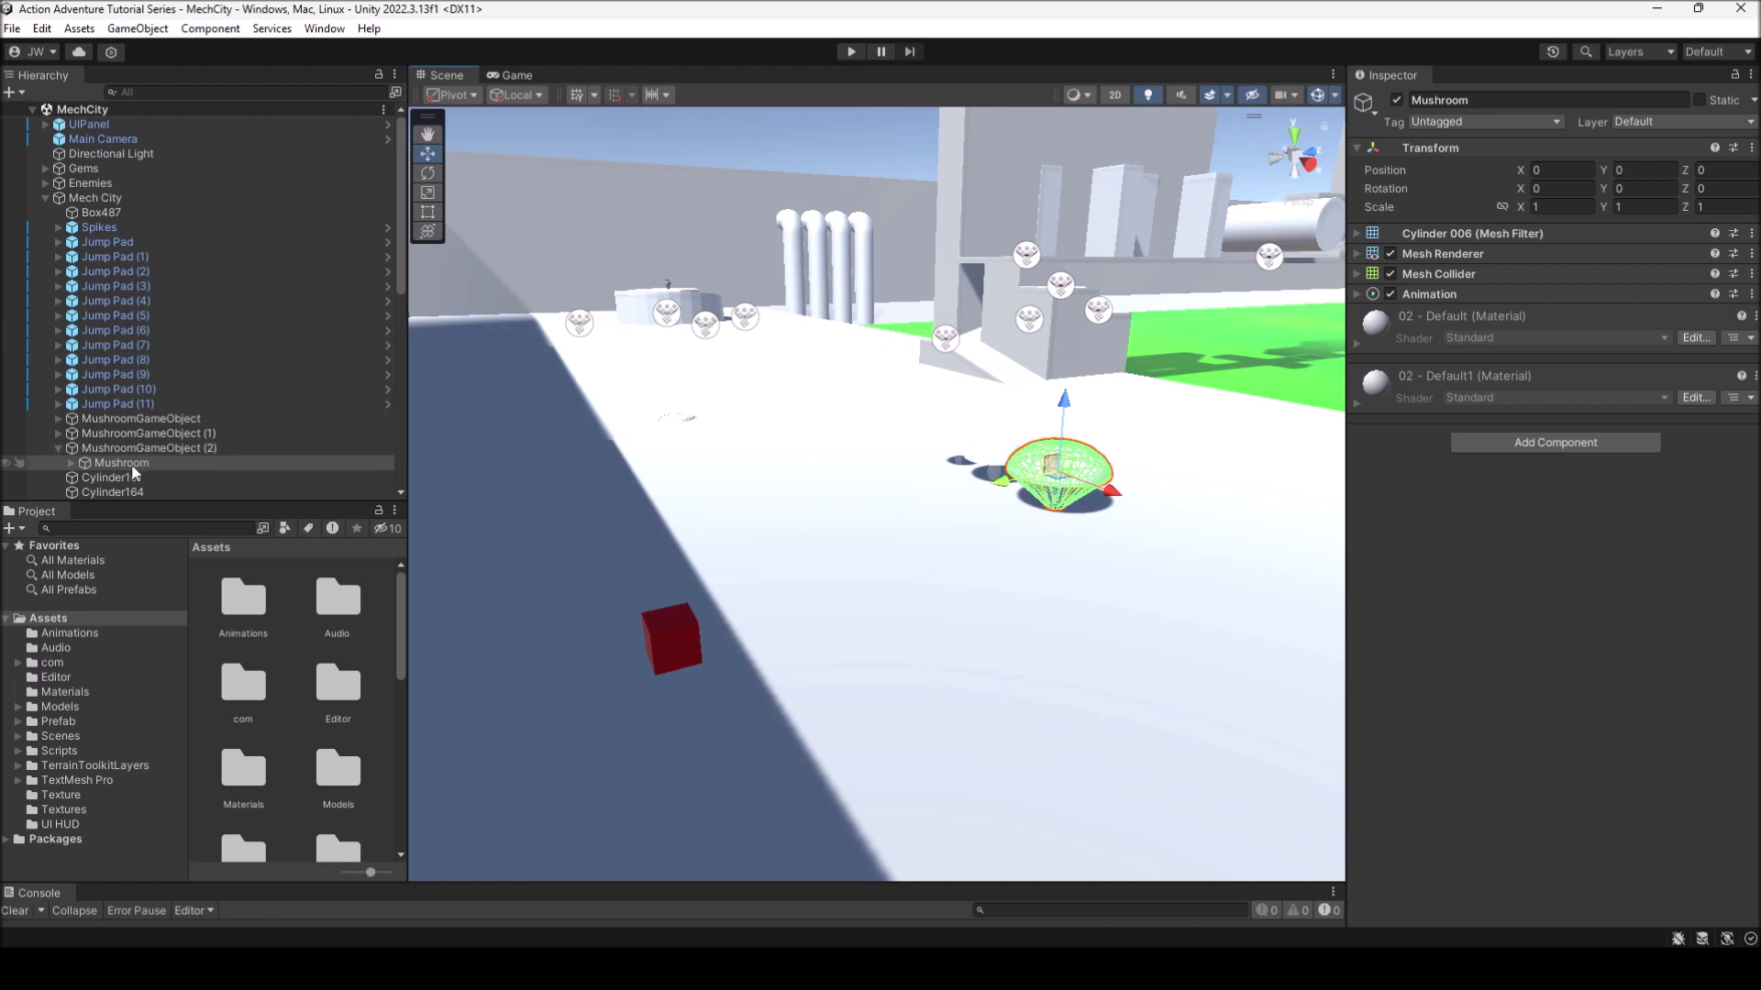
pyautogui.click(814, 299)
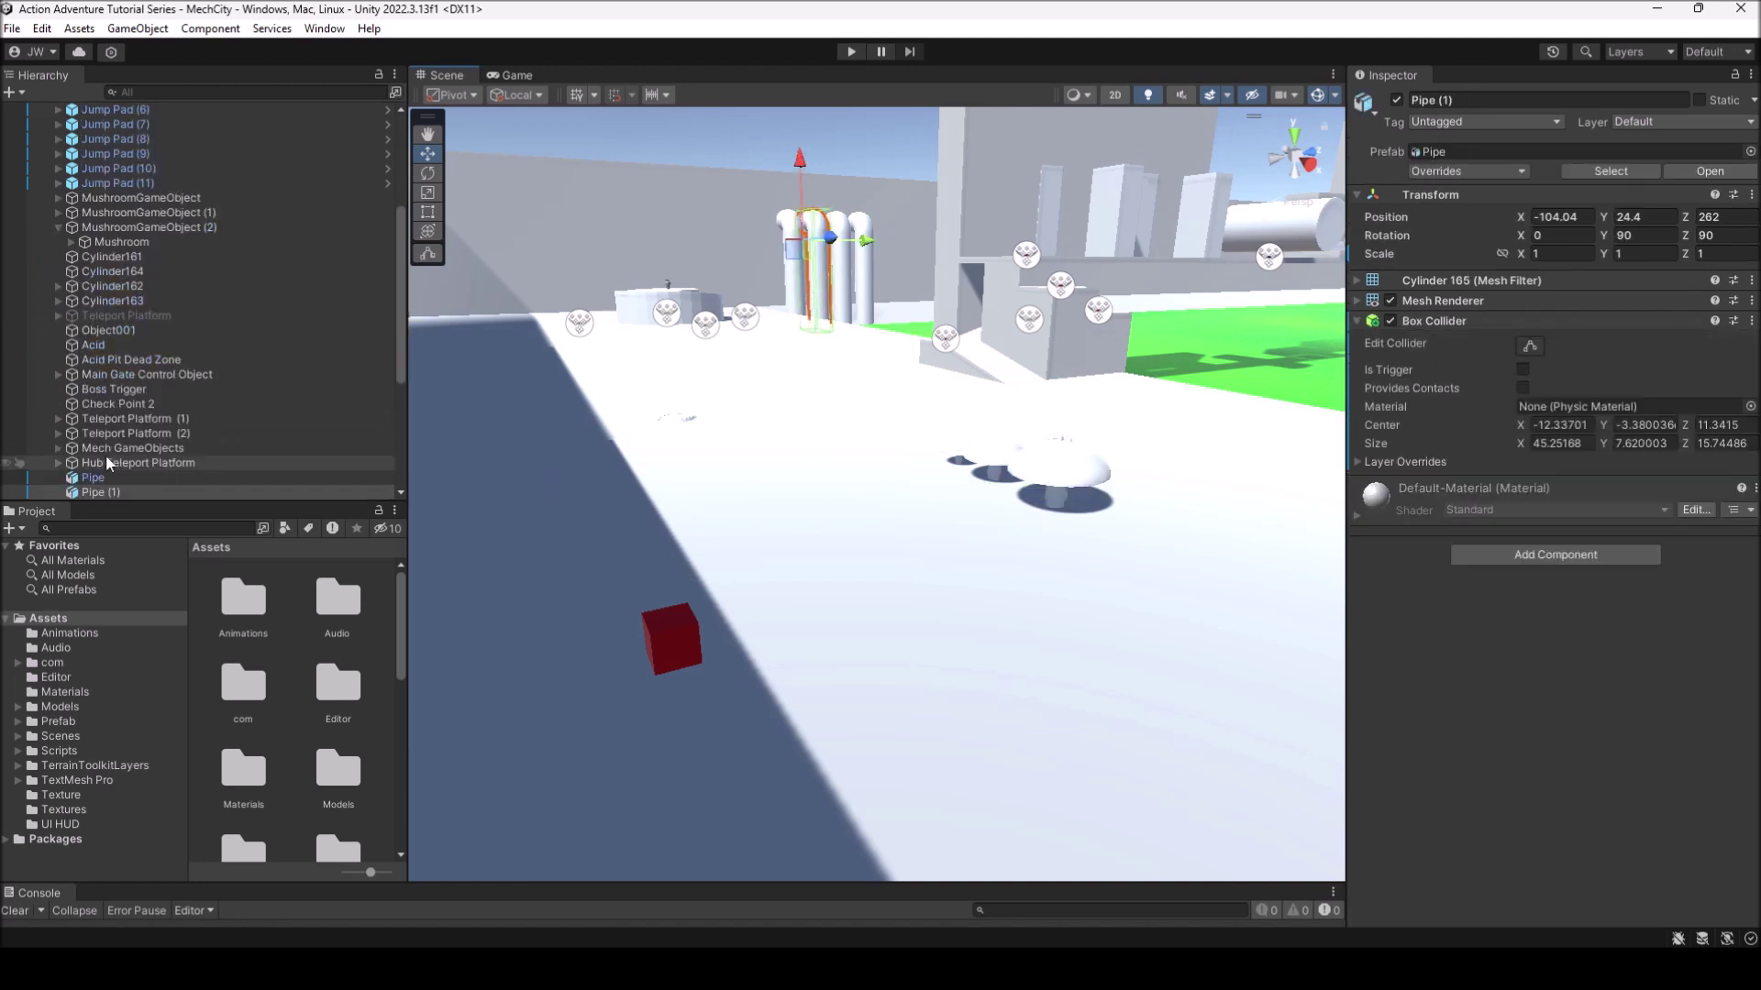